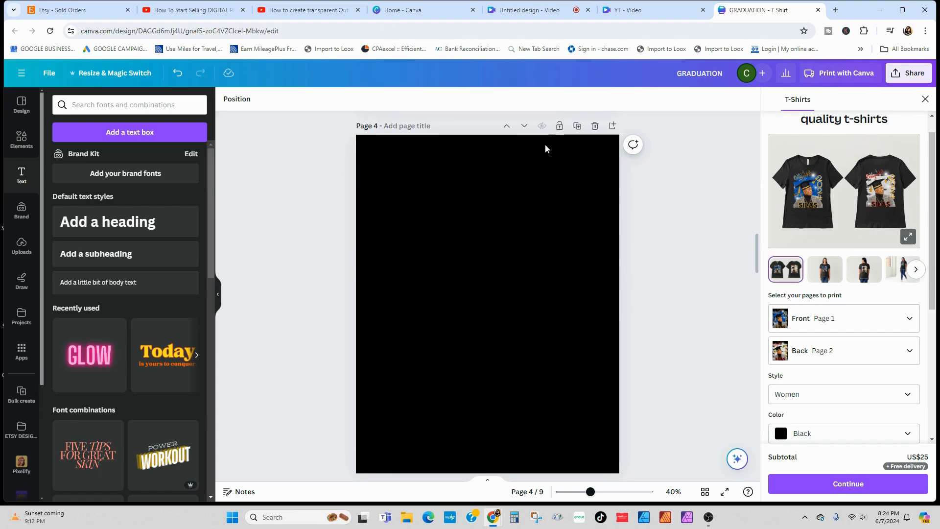
- Look up the blank T-Shirt design type on the Canva home page and return to the GRADUATION design
click(413, 11)
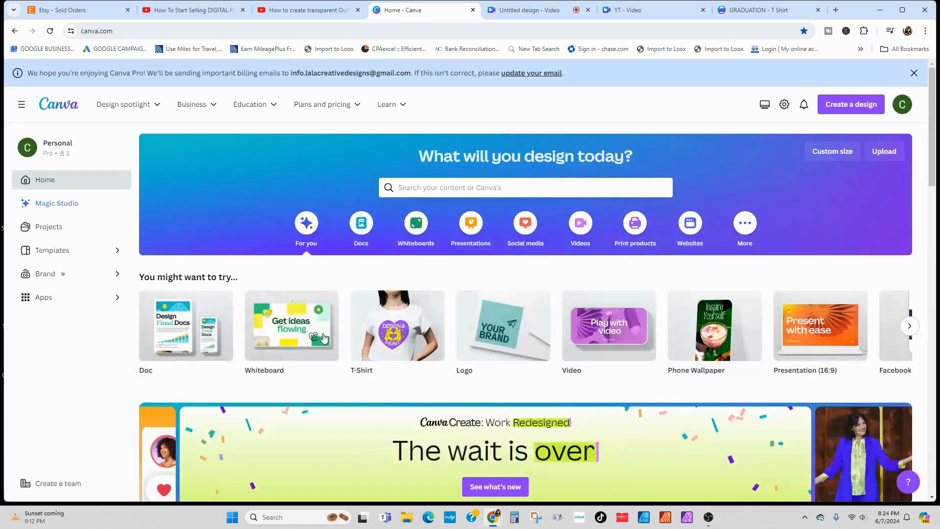
mouse_move(390, 344)
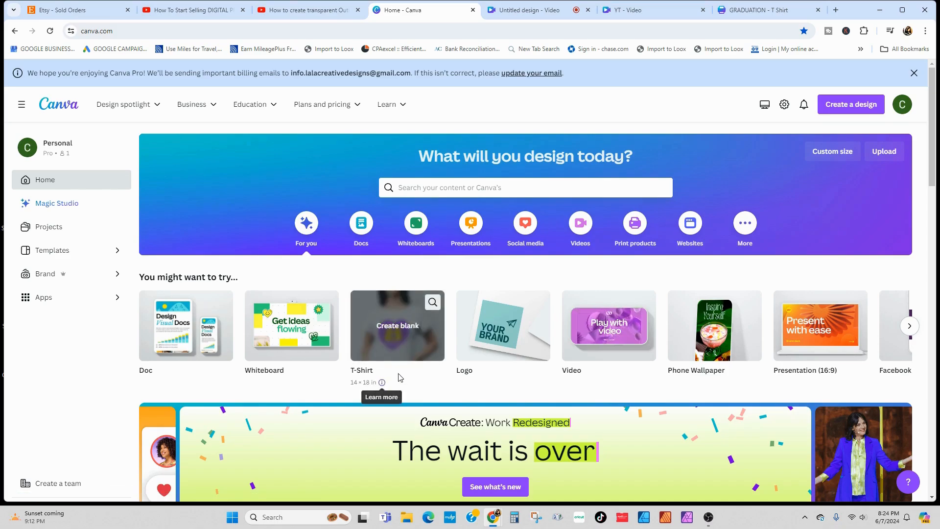
click(764, 10)
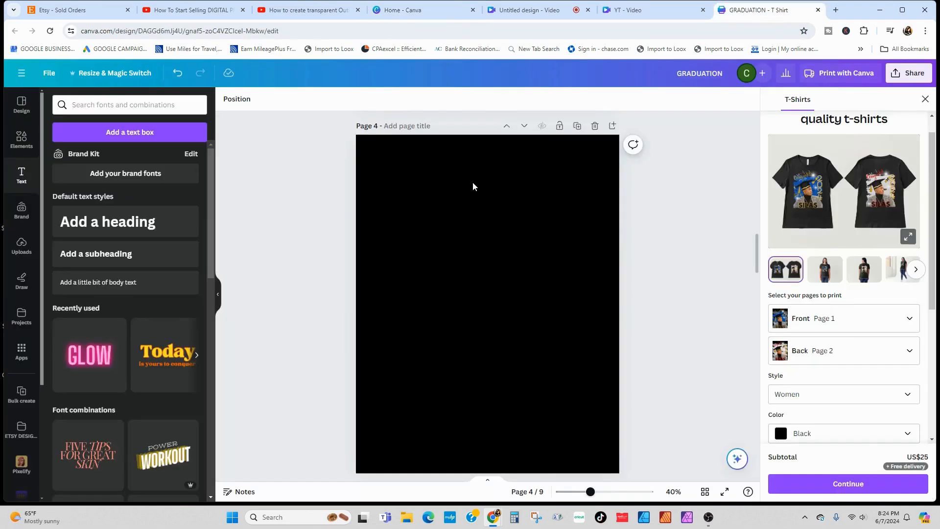
- Try a white background on page 4 and set it back to black
click(362, 175)
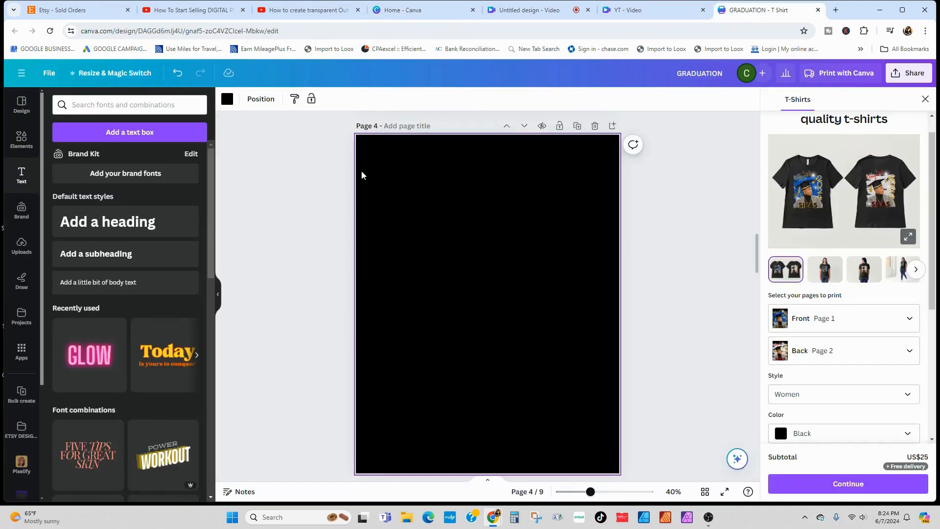
click(227, 99)
click(58, 239)
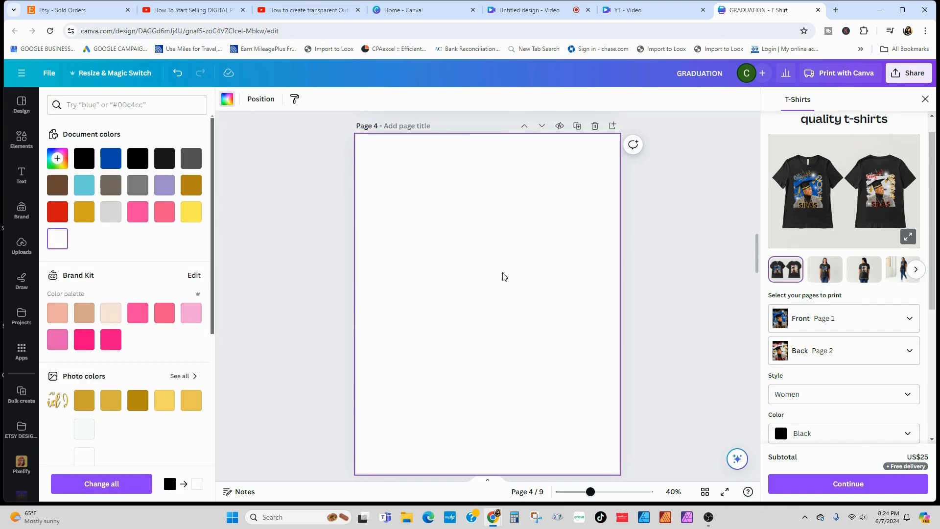
click(78, 159)
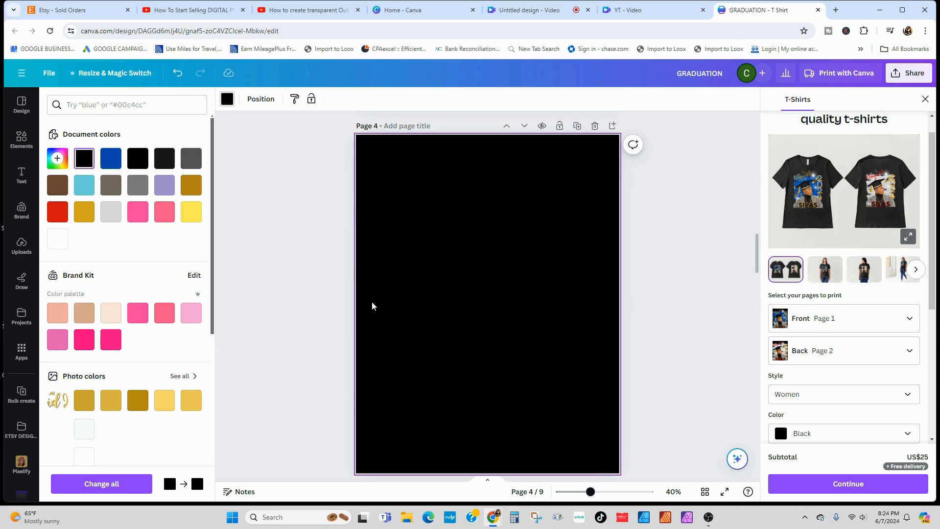
- Add the uploaded photo of the man in the long coat to the centre of page 4
click(21, 174)
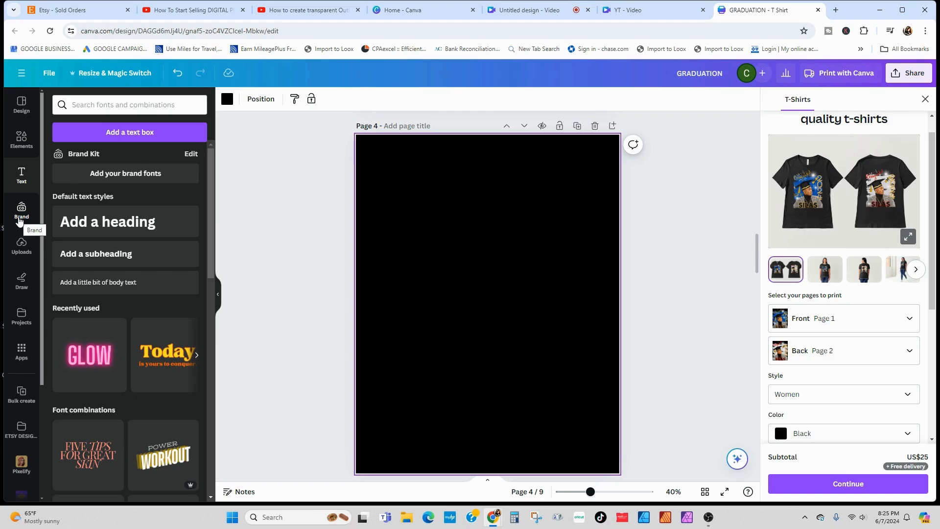
click(21, 254)
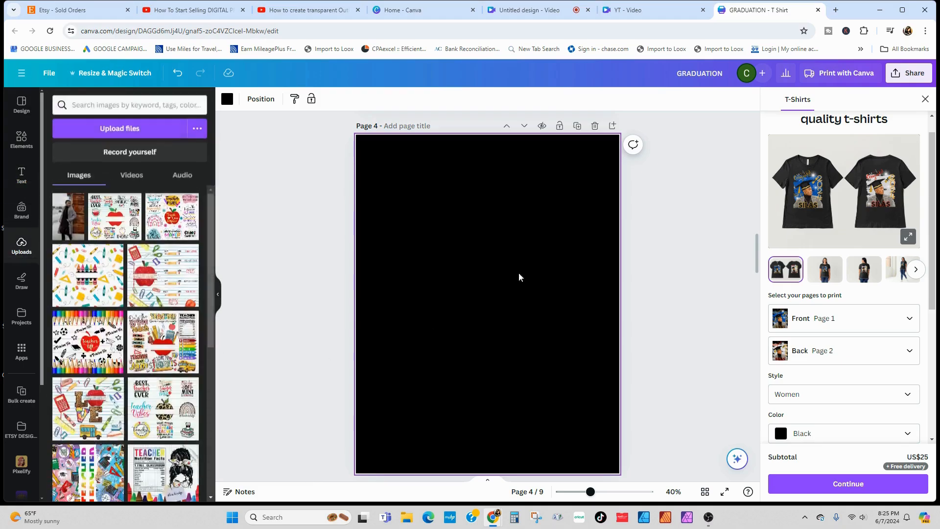
click(68, 225)
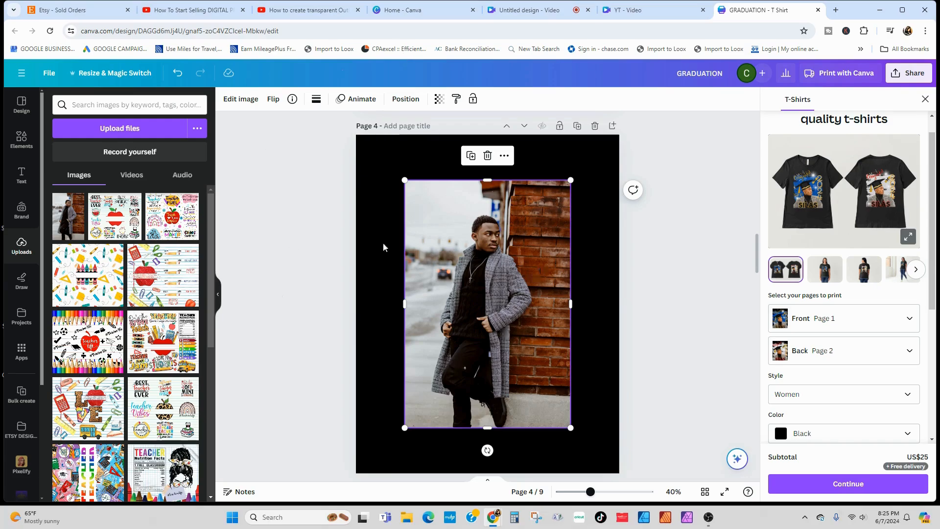
click(367, 219)
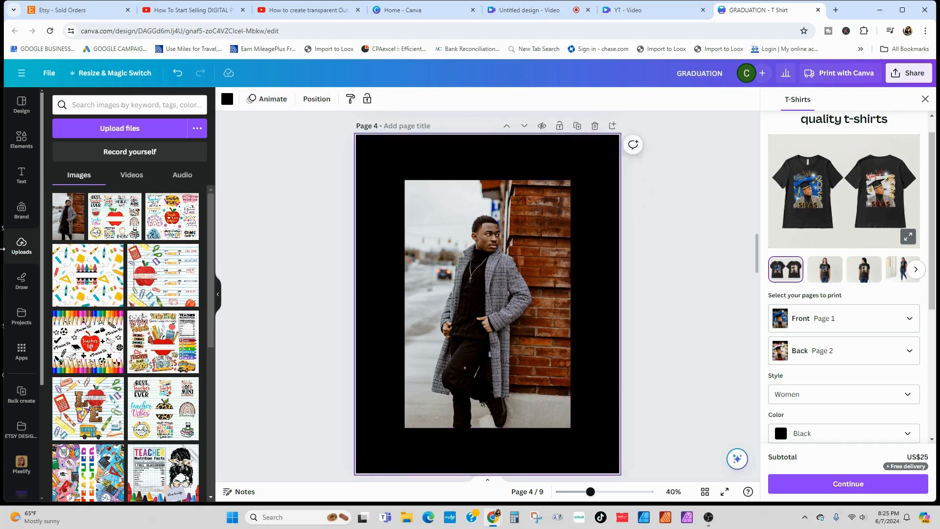
- Add a heading reading "MOTHER OF THE" and scale it down to font size 106
click(19, 174)
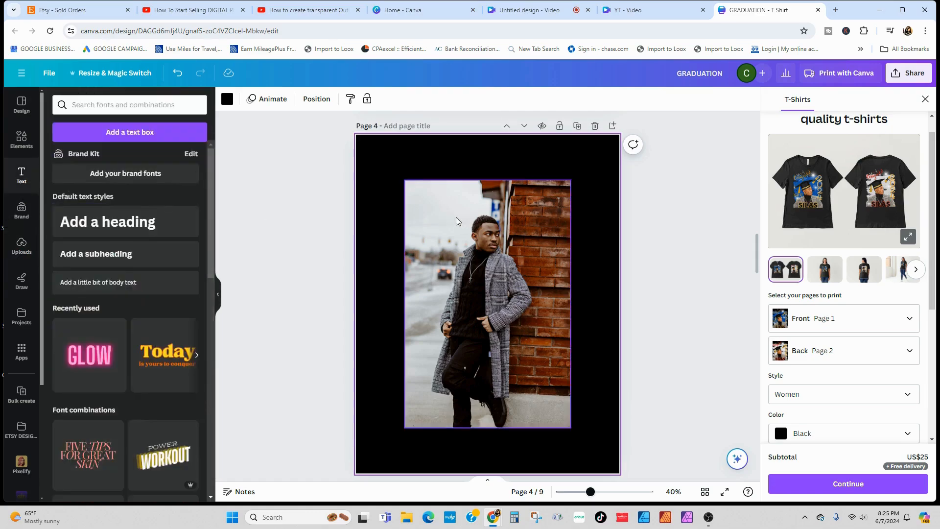
click(109, 223)
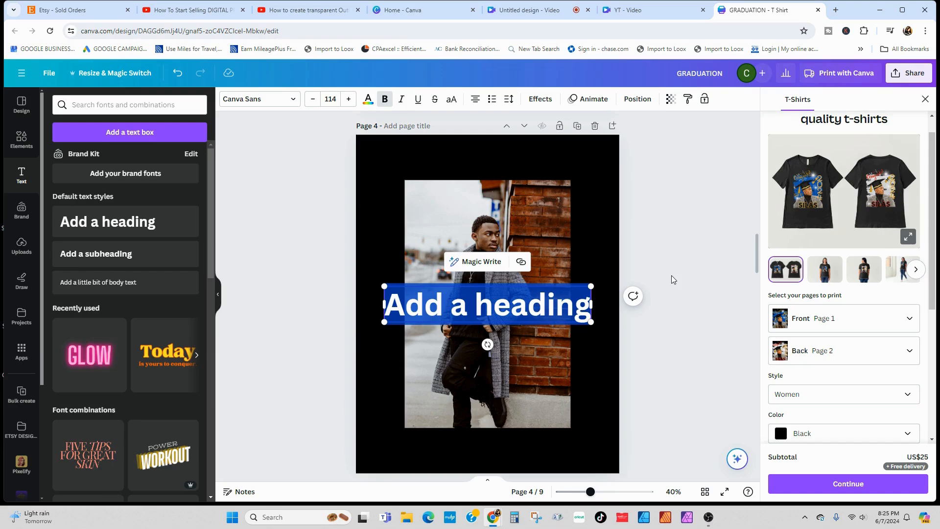
text(MOTHER)
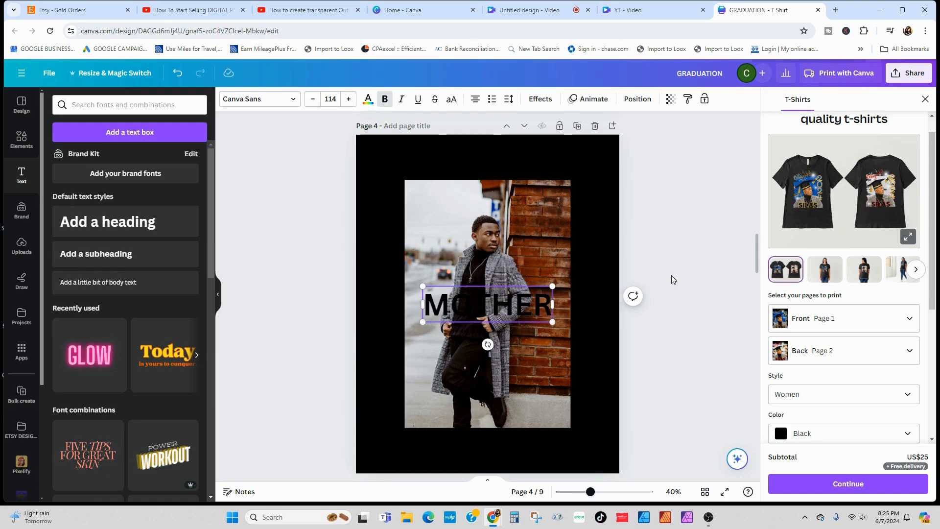
text( OF TH)
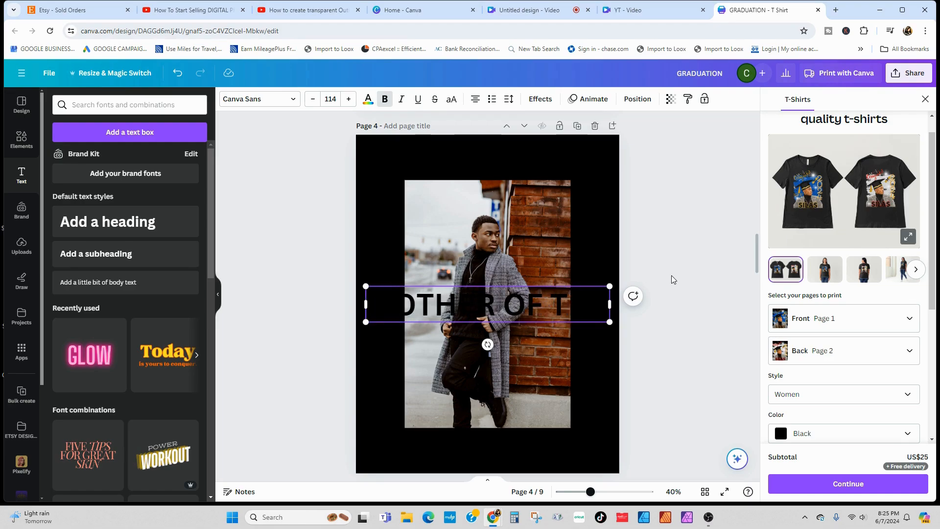
drag(611, 284, 593, 288)
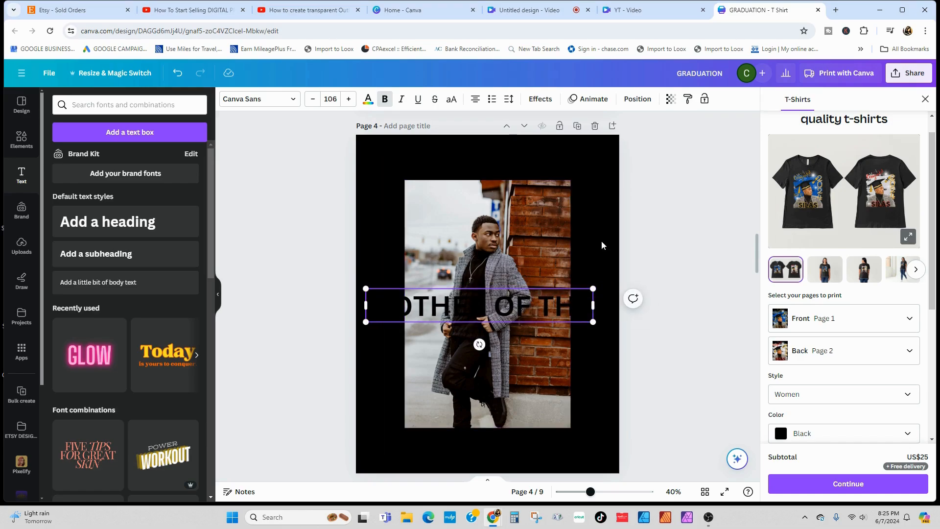
- Centre the "MOTHER OF THE" heading above the photo and colour its text white
drag(529, 305, 534, 158)
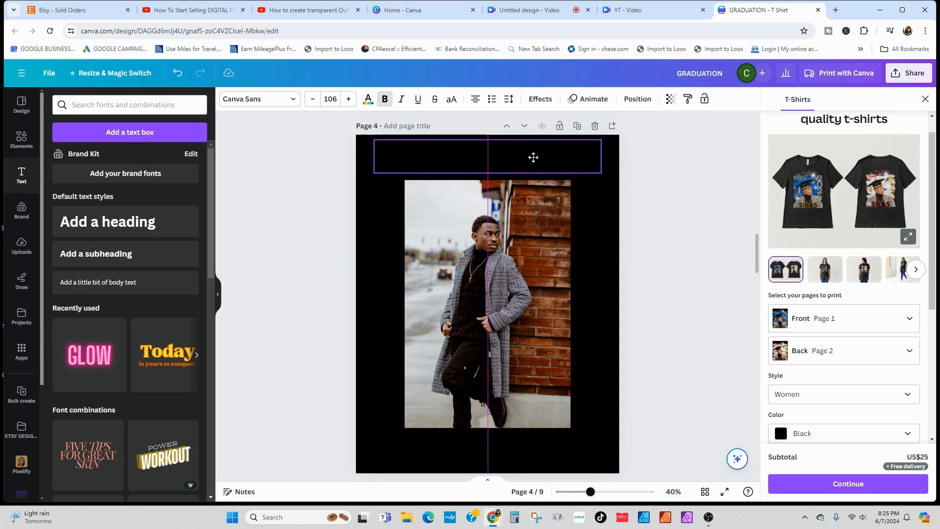
drag(534, 158, 533, 157)
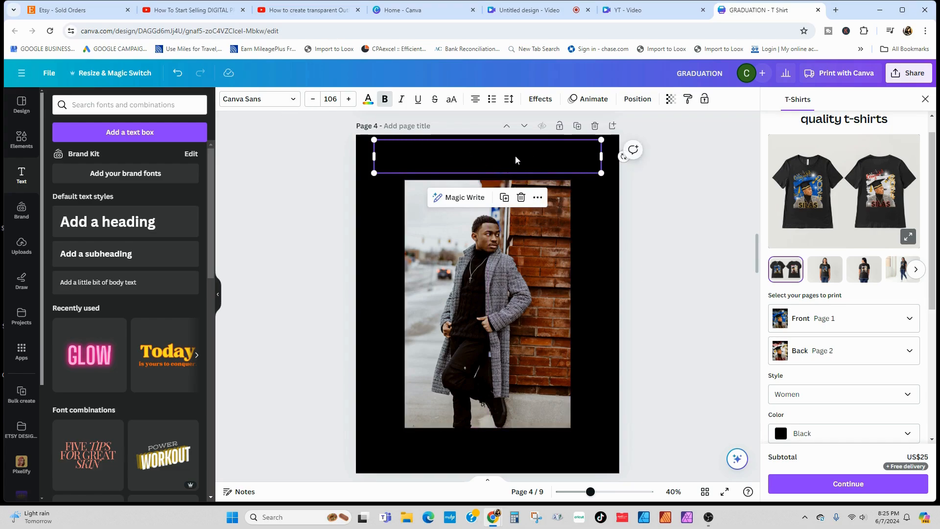
drag(519, 154, 519, 154)
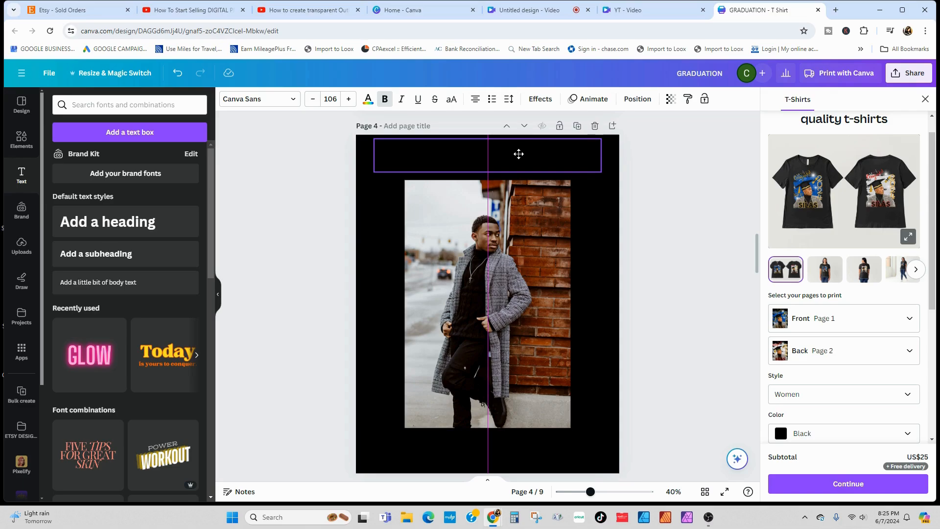
drag(519, 153, 518, 156)
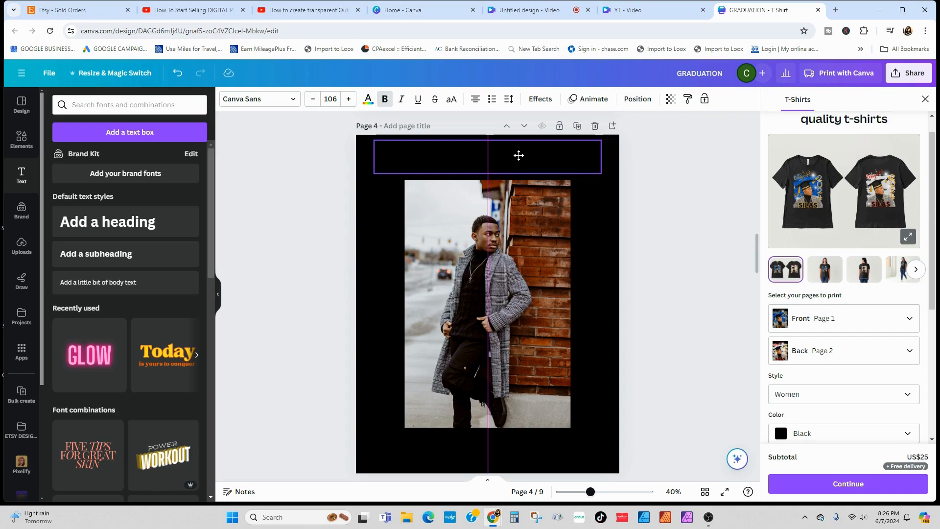
drag(519, 155, 518, 155)
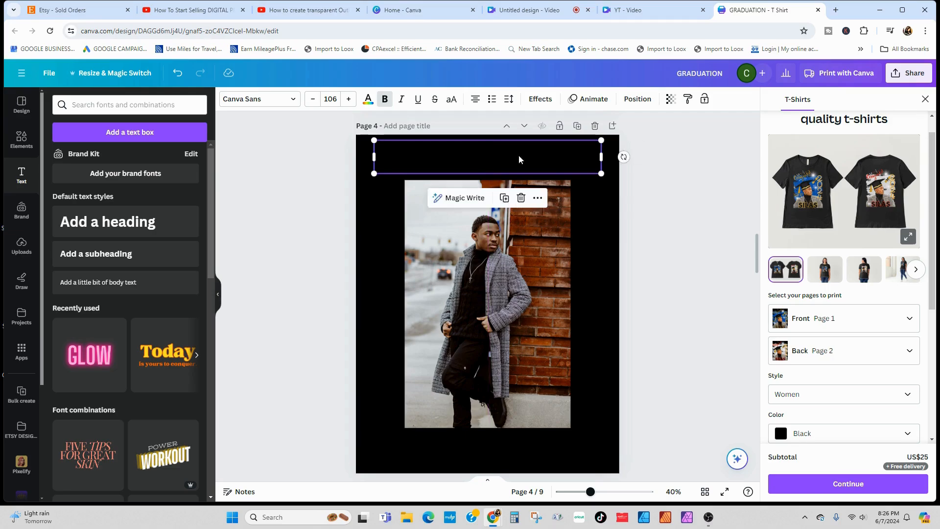
click(368, 98)
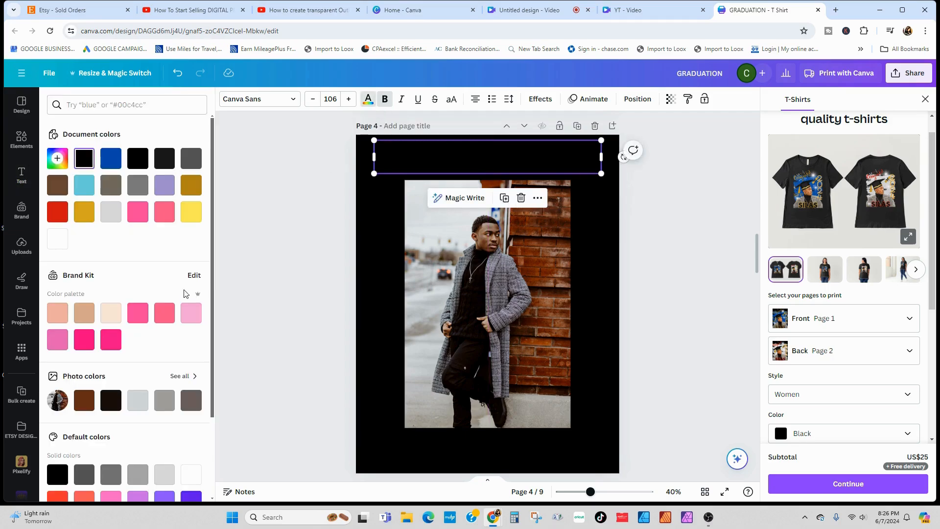
click(58, 239)
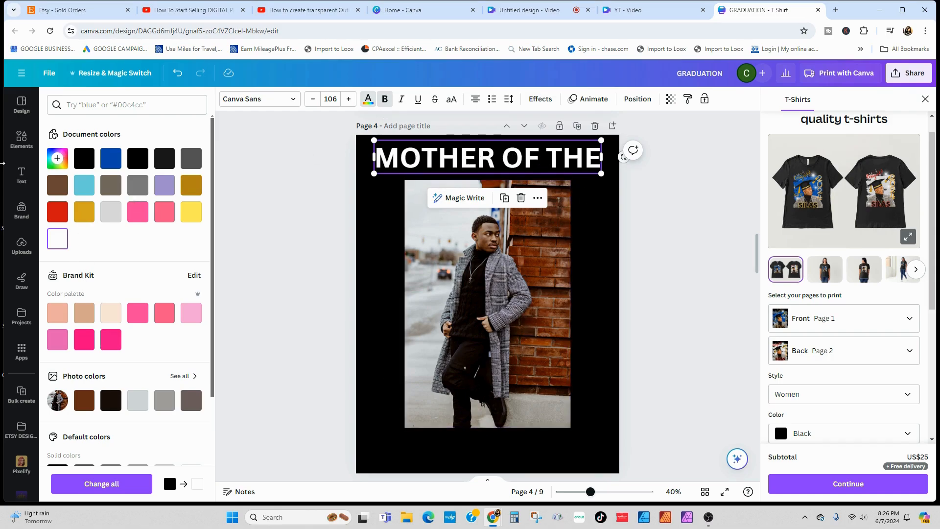
- Add a second heading that reads "GRADUATE"
click(21, 175)
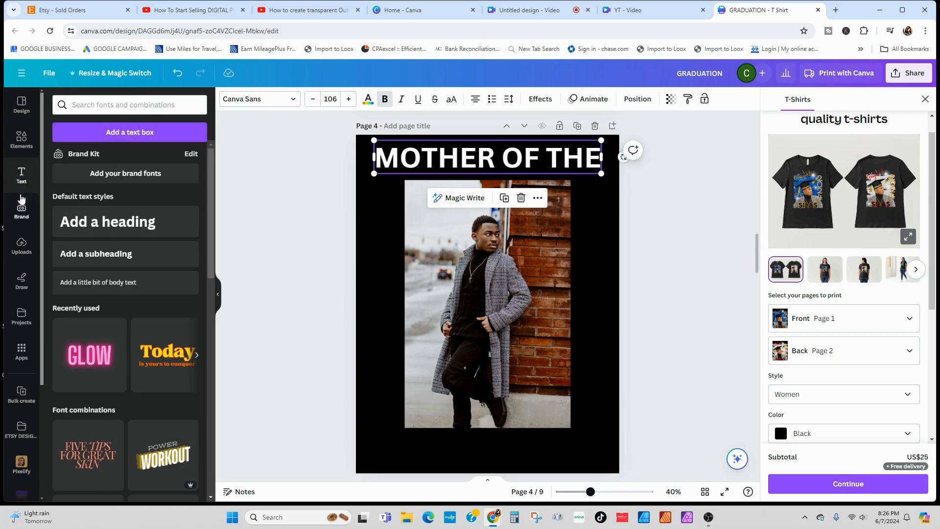
click(111, 228)
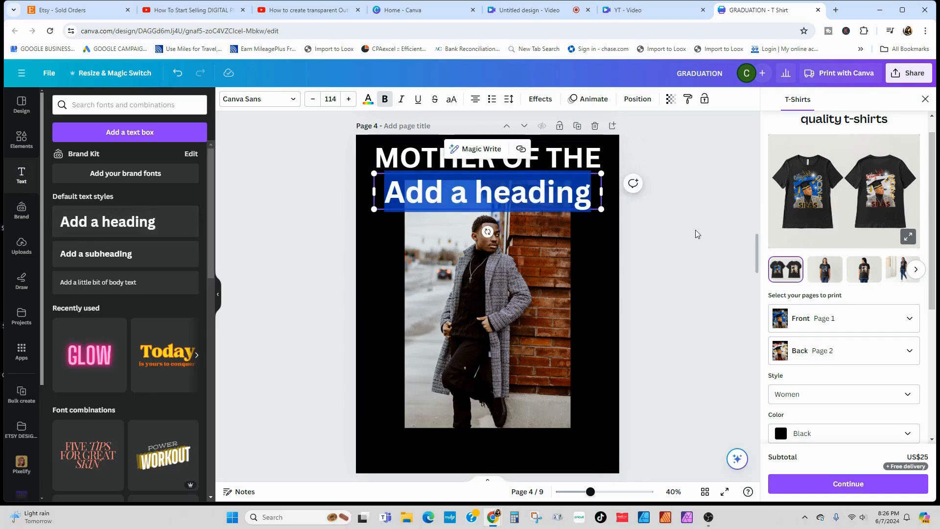
key(BackSpace)
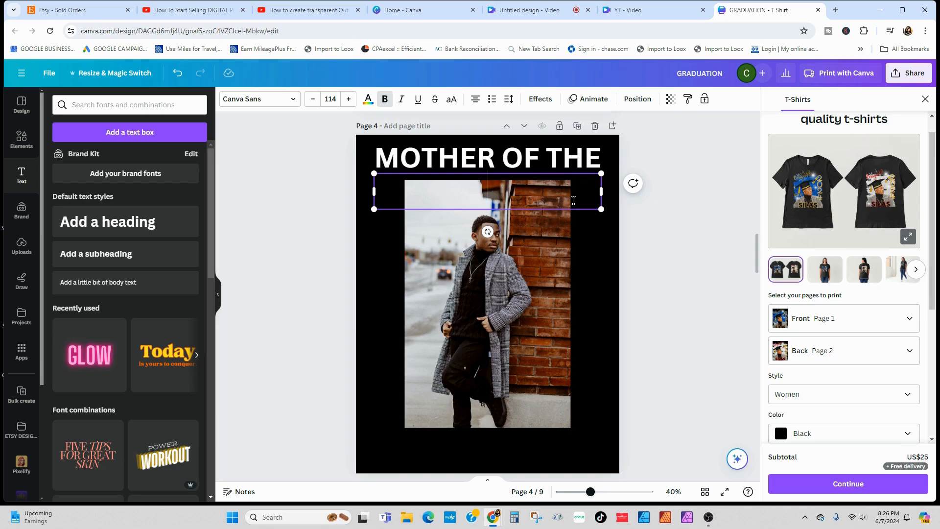
text(GRAD)
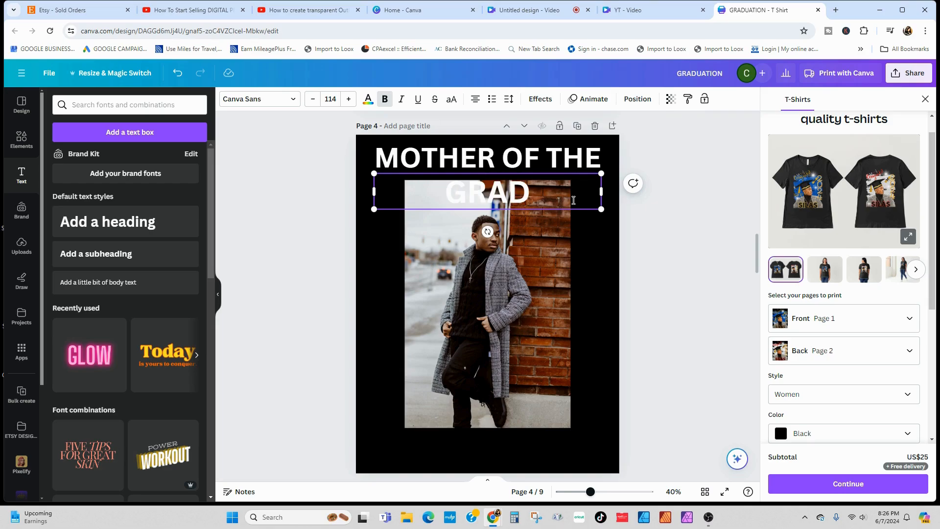
text(UATE)
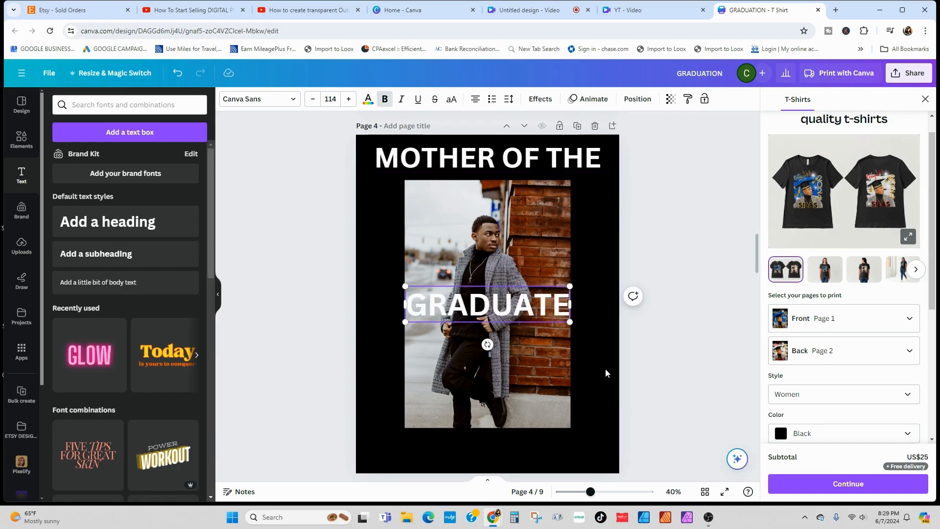
click(606, 369)
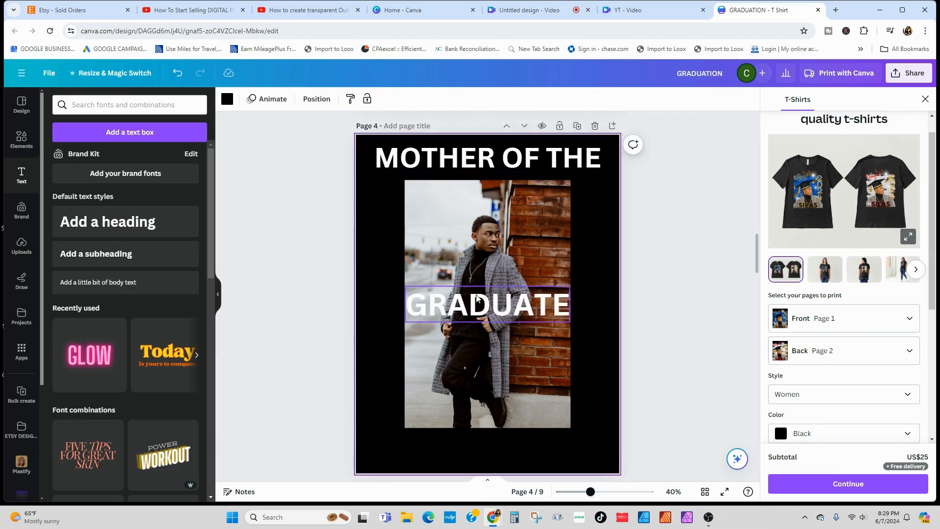
- Move the "GRADUATE" heading below the photo and change its font to Impact
drag(473, 307, 466, 449)
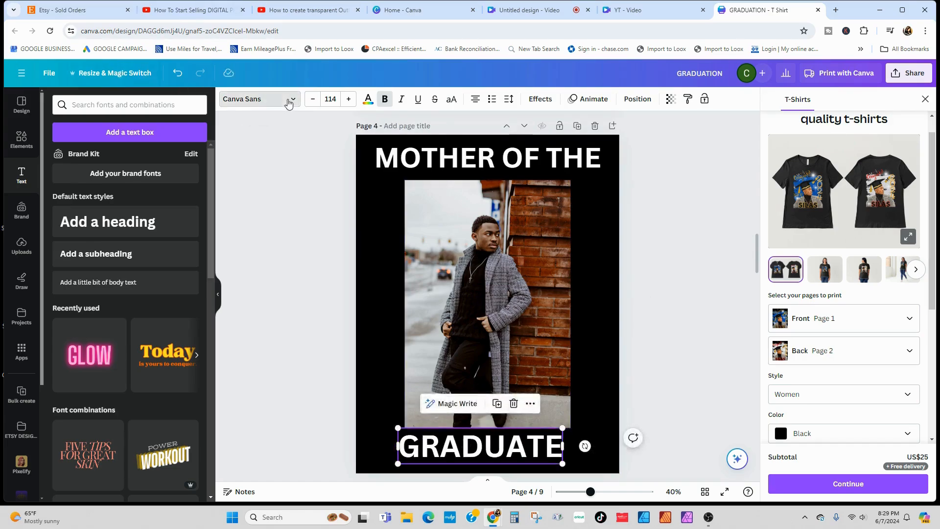
click(260, 101)
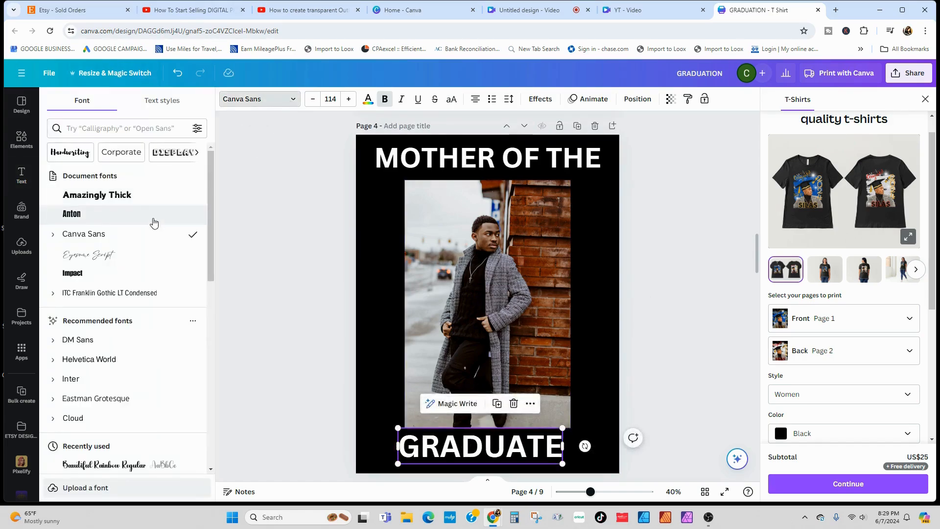
click(73, 274)
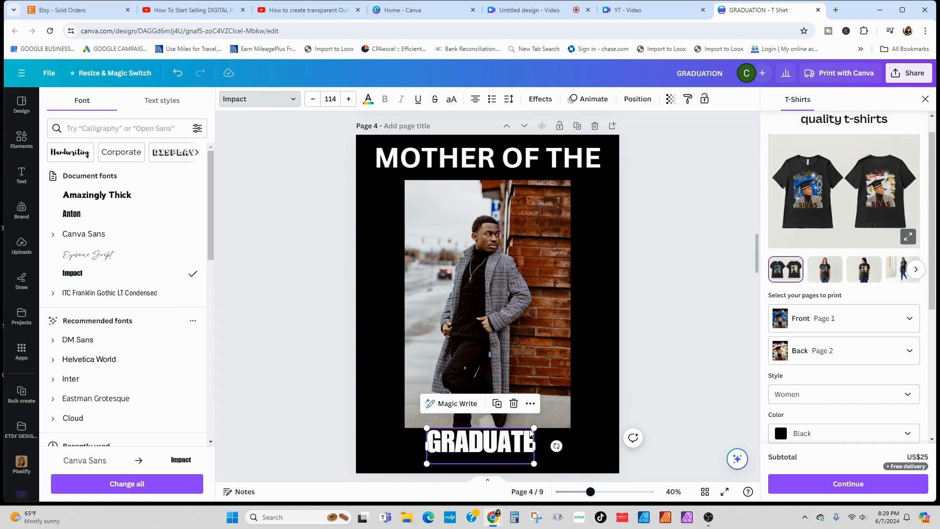
- Enlarge the "GRADUATE" heading to font size 241 and centre it over the photo's lower edge
drag(533, 427, 623, 398)
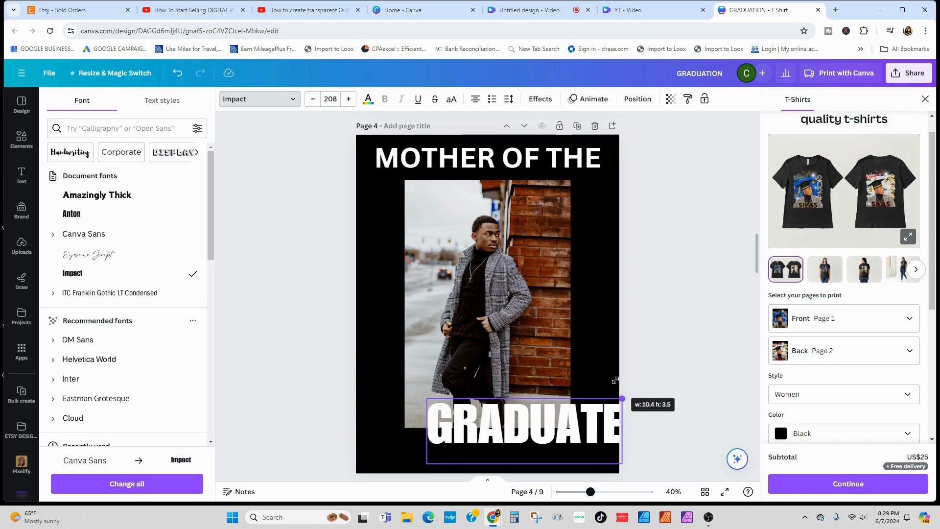
drag(427, 398, 396, 388)
drag(518, 429, 488, 425)
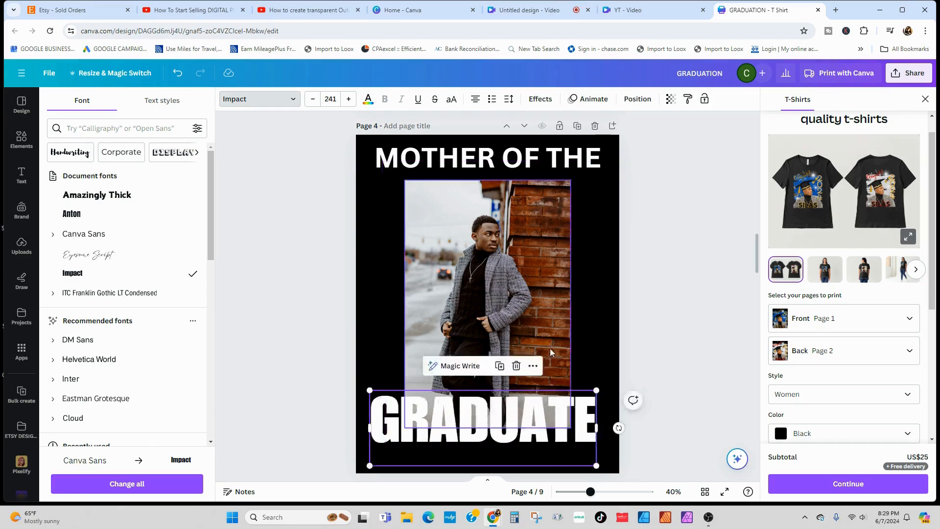
- Enlarge the photo slightly so its lower edge reaches the base of the "GRADUATE" lettering
click(550, 351)
drag(572, 430, 575, 434)
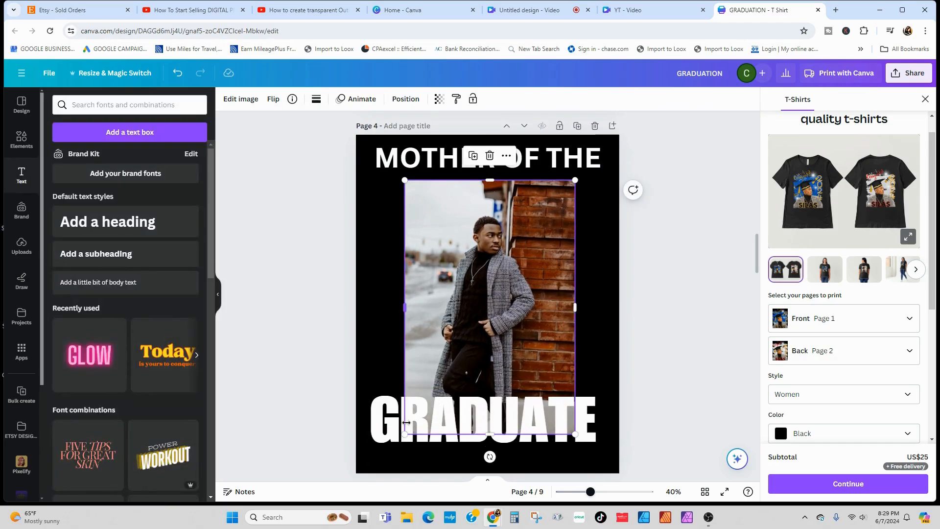
drag(404, 434, 398, 438)
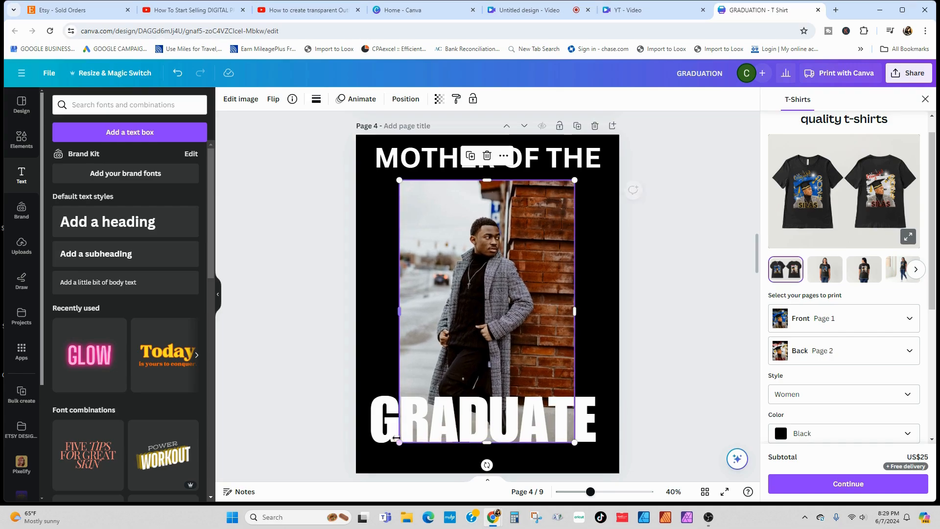
- Change the font of the "MOTHER OF THE" heading to Impact
click(613, 309)
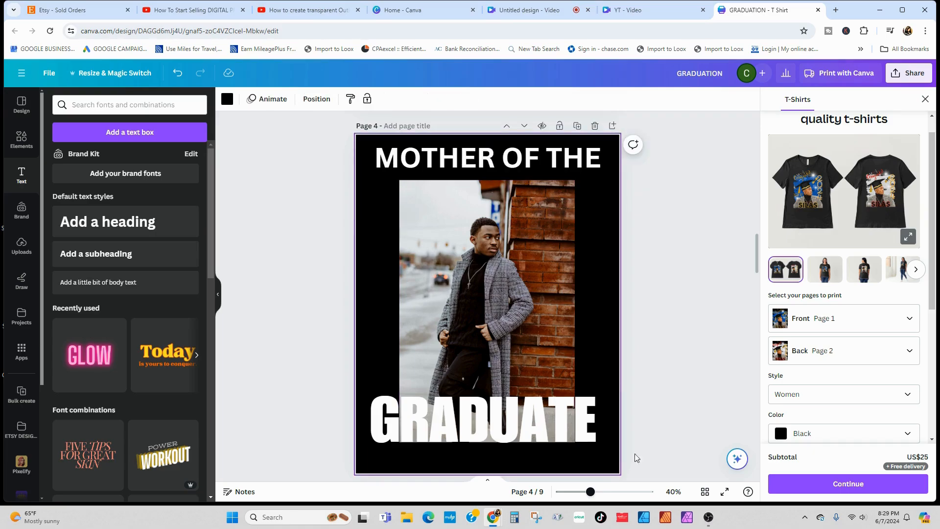
click(460, 166)
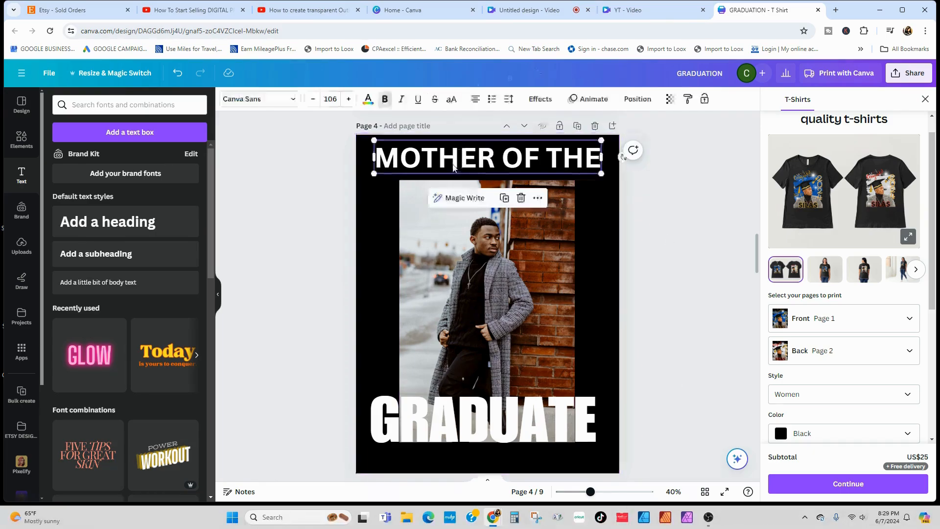
click(258, 105)
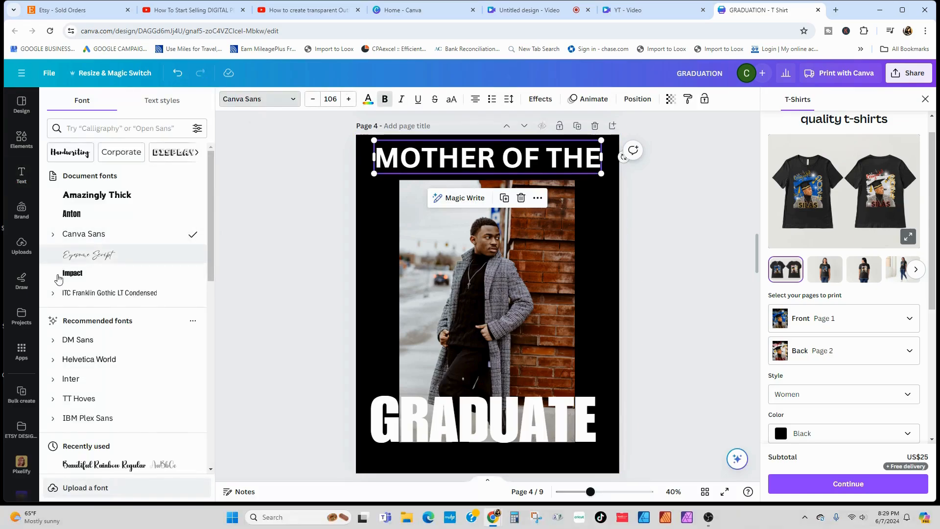
click(74, 273)
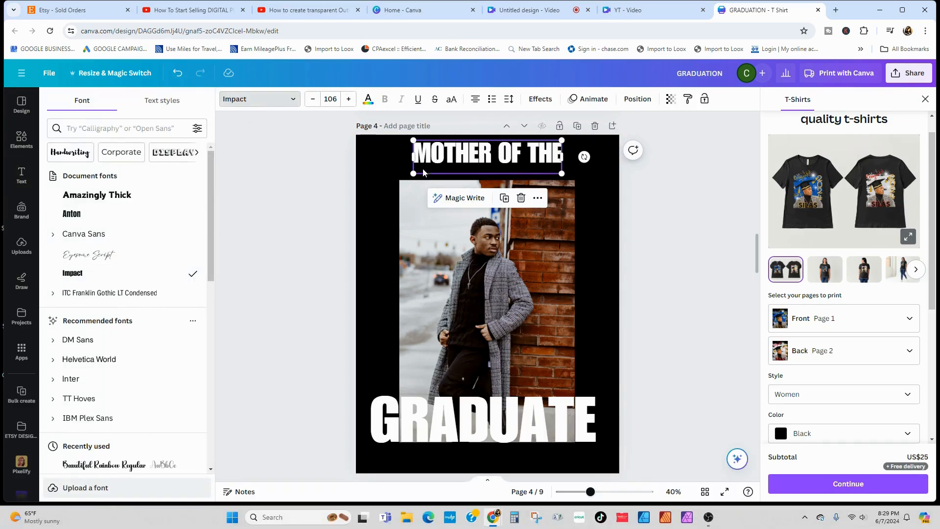
- Enlarge the "MOTHER OF THE" heading to font size 172, centre it at the page's upper edge, and align the photo beneath it
drag(414, 173, 363, 184)
drag(563, 186, 604, 196)
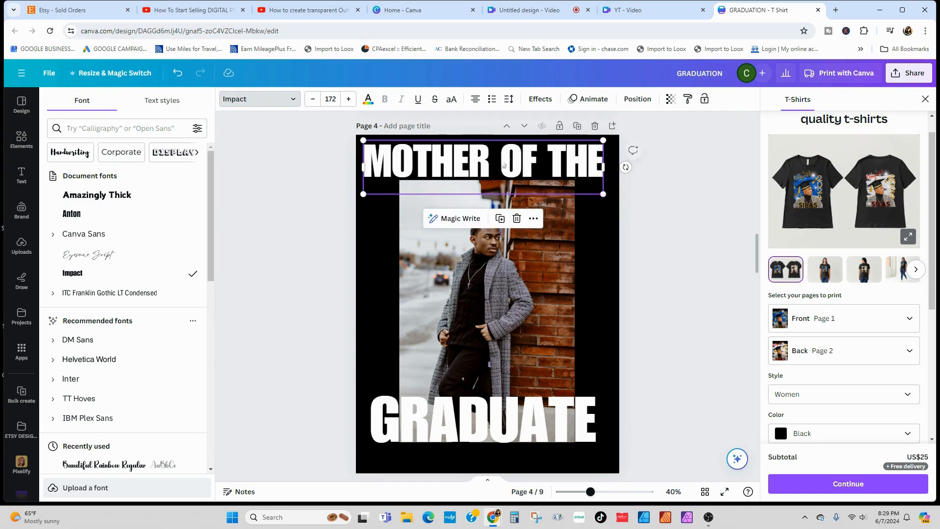
drag(504, 161, 505, 155)
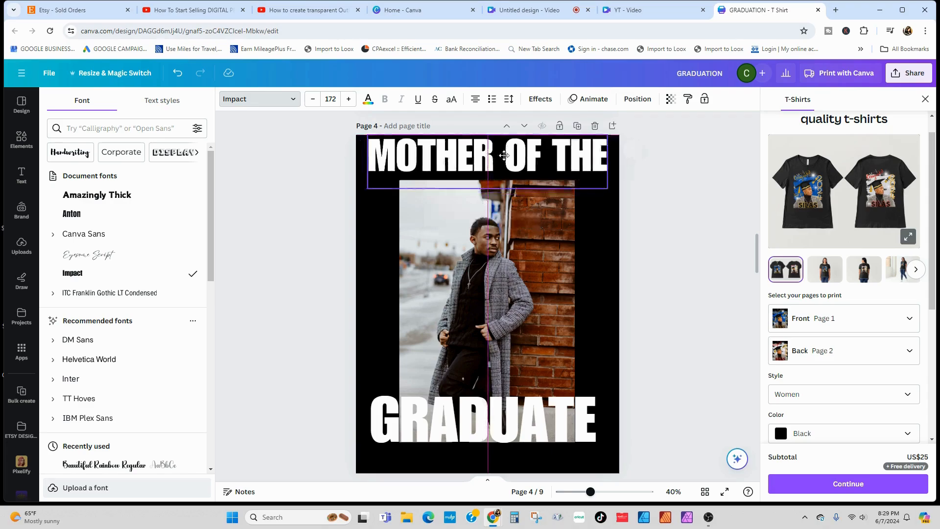
drag(505, 155, 505, 155)
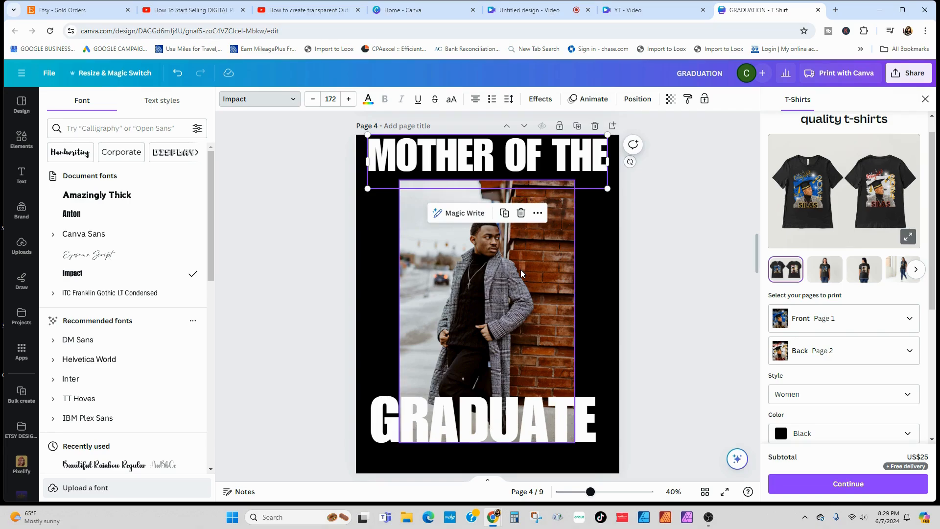
drag(517, 269, 518, 270)
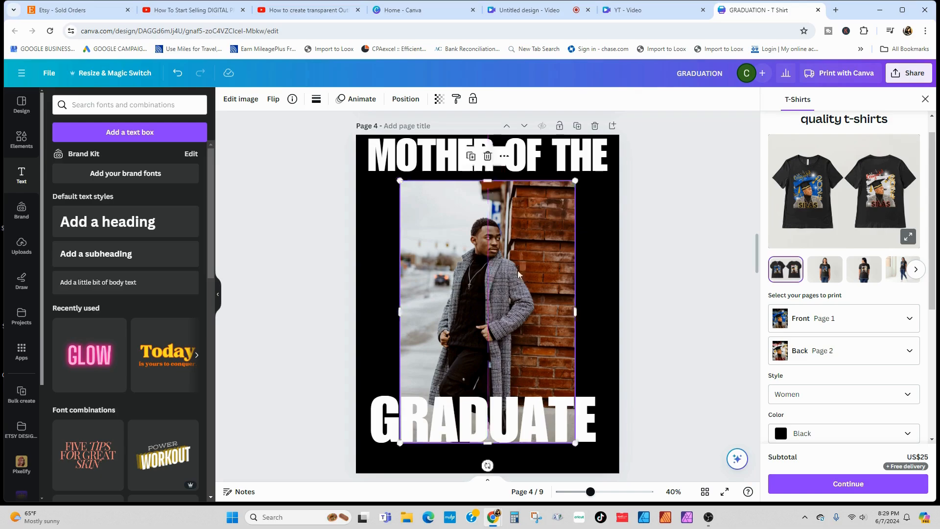
- Centre the "GRADUATE" heading horizontally on the page and enlarge it to font size 249
drag(512, 420, 513, 420)
click(563, 433)
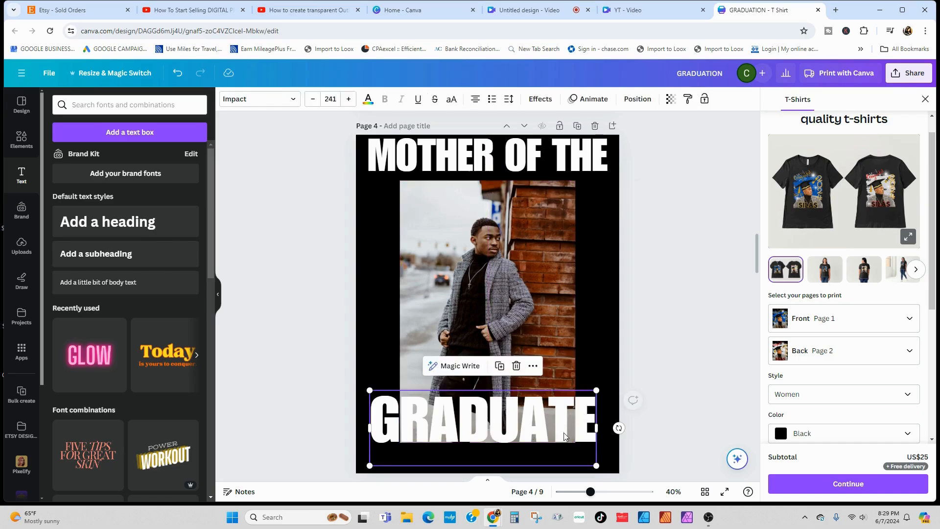
click(590, 428)
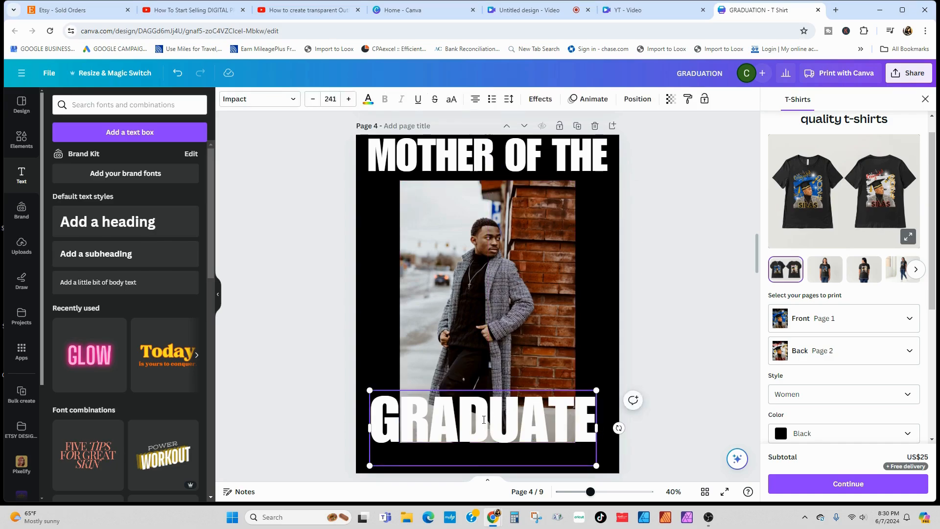
click(607, 362)
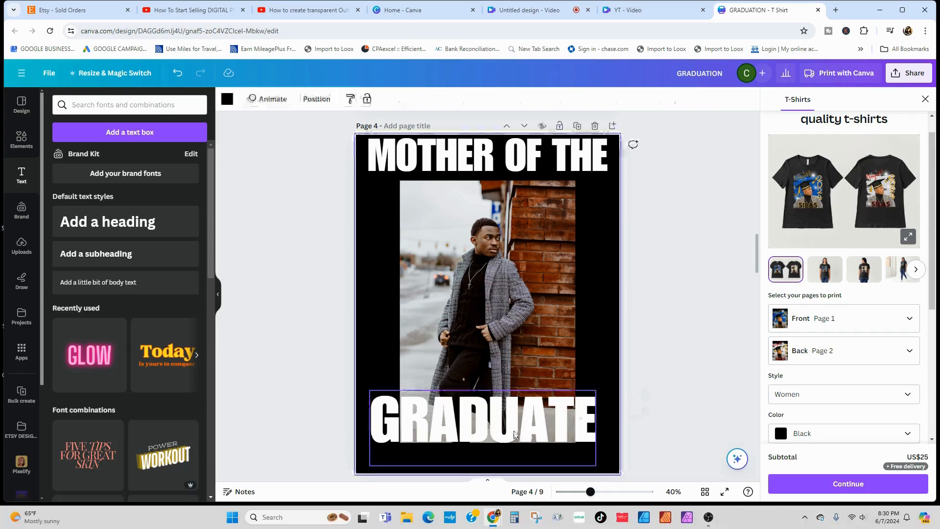
click(514, 435)
drag(514, 432, 516, 431)
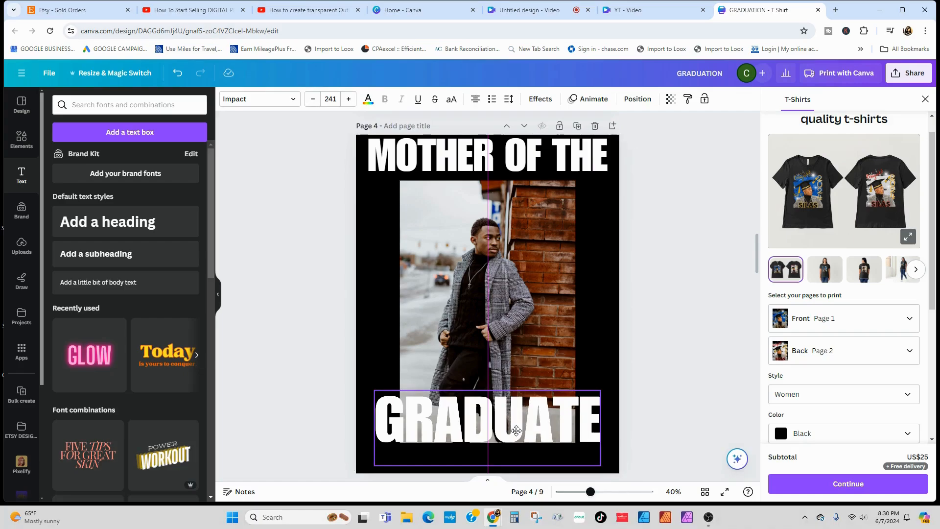
drag(516, 430, 517, 430)
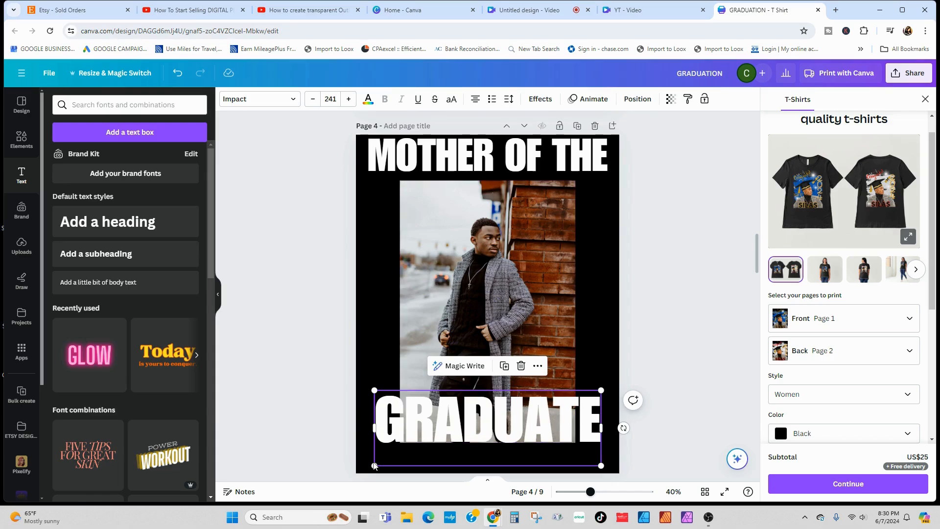
drag(373, 464, 368, 466)
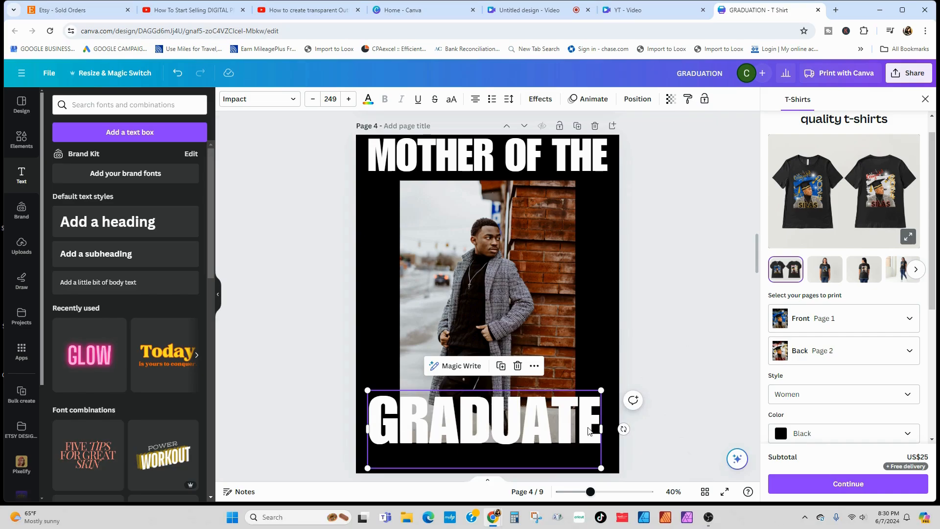
- Enlarge the photo slightly so its lower edge meets the base of the "GRADUATE" lettering
click(566, 354)
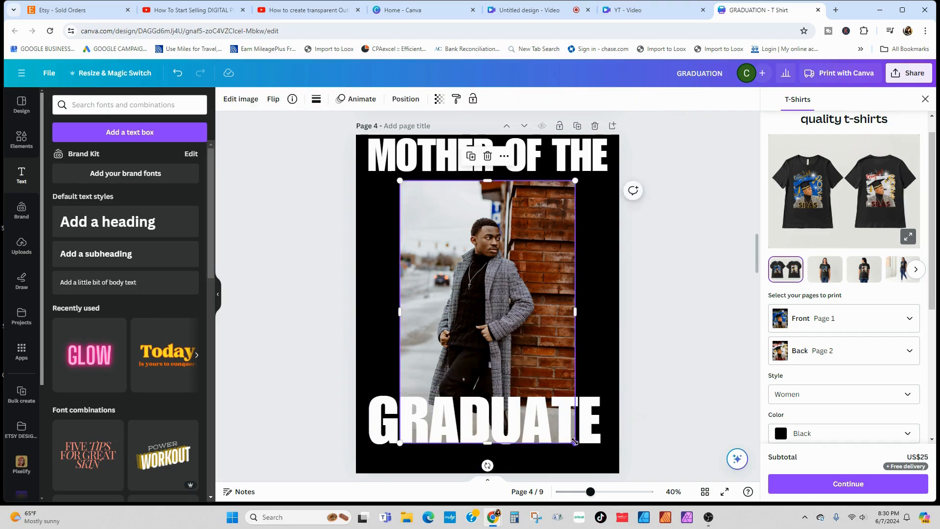
drag(576, 441, 569, 446)
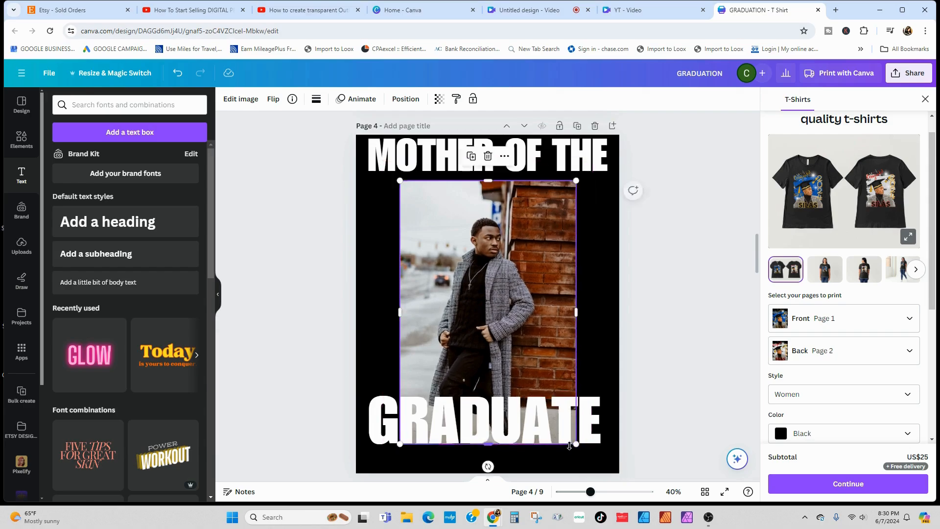
click(615, 361)
- Reduce the "GRADUATE" heading to font size 246 and lower it so it hangs partly below the photo
click(597, 394)
drag(599, 392, 599, 392)
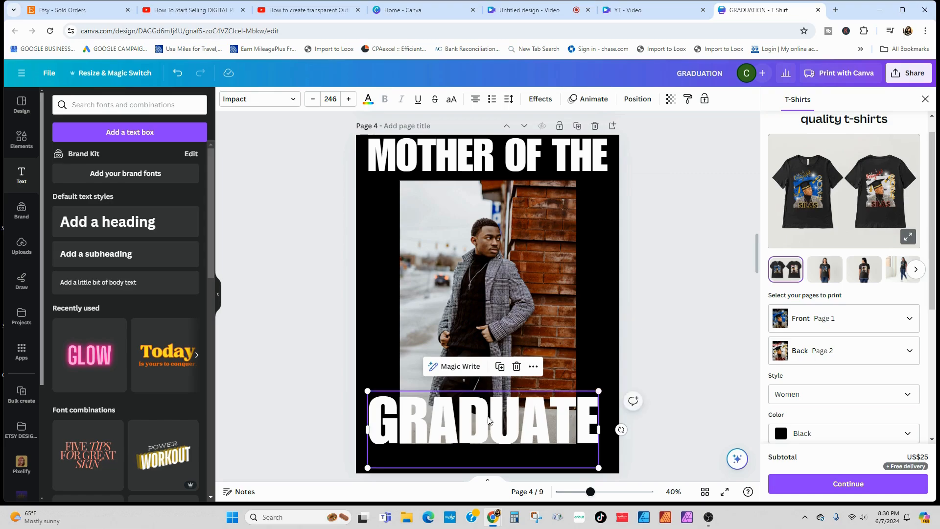
drag(489, 419, 488, 436)
click(683, 320)
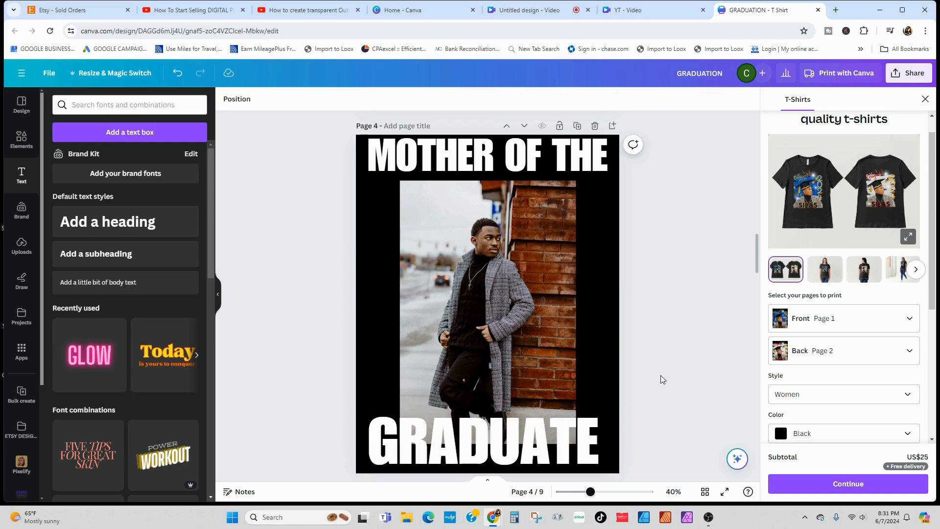
- Duplicate the portrait photo and align the copy exactly over the original
scroll(381, 297, down, 1)
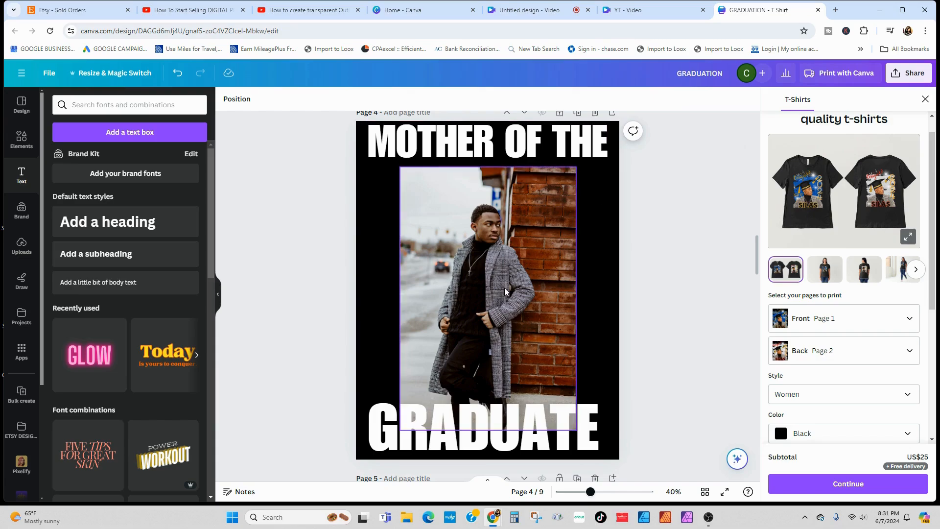
click(437, 280)
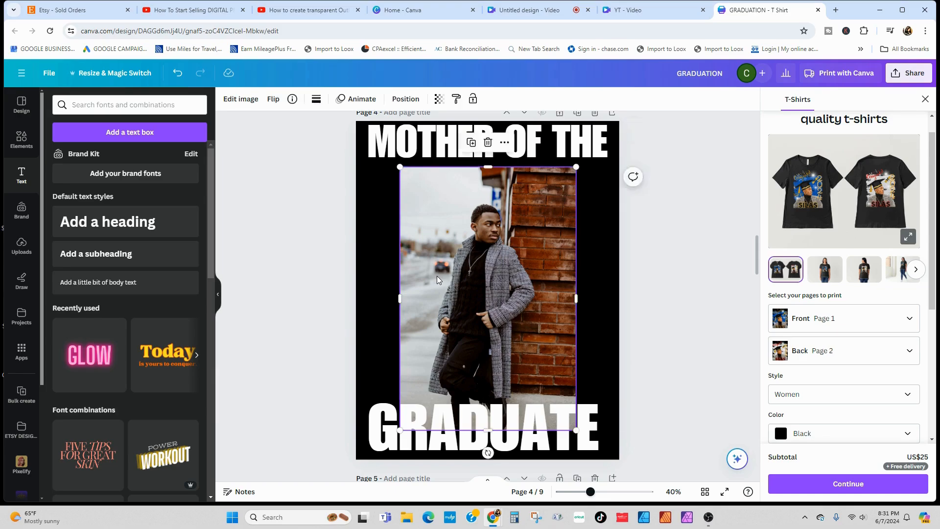
click(472, 145)
drag(517, 274, 512, 266)
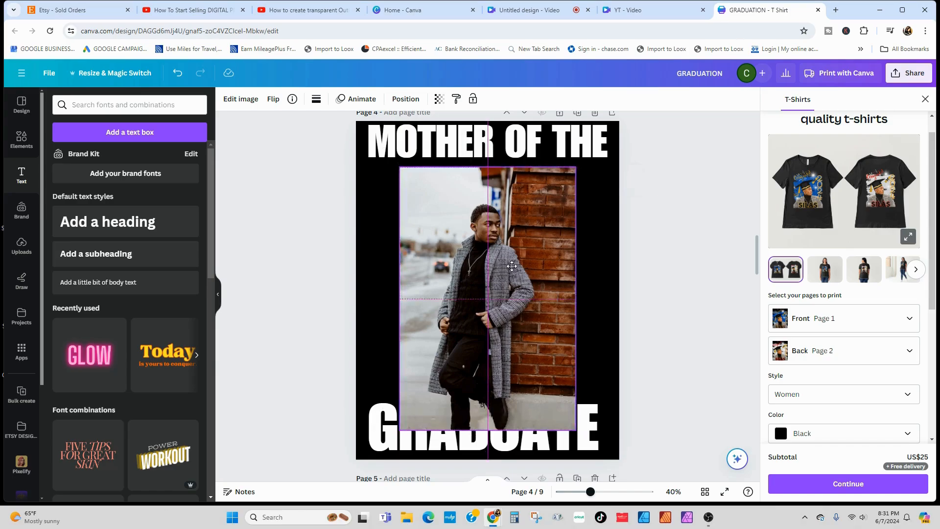
drag(512, 266, 512, 266)
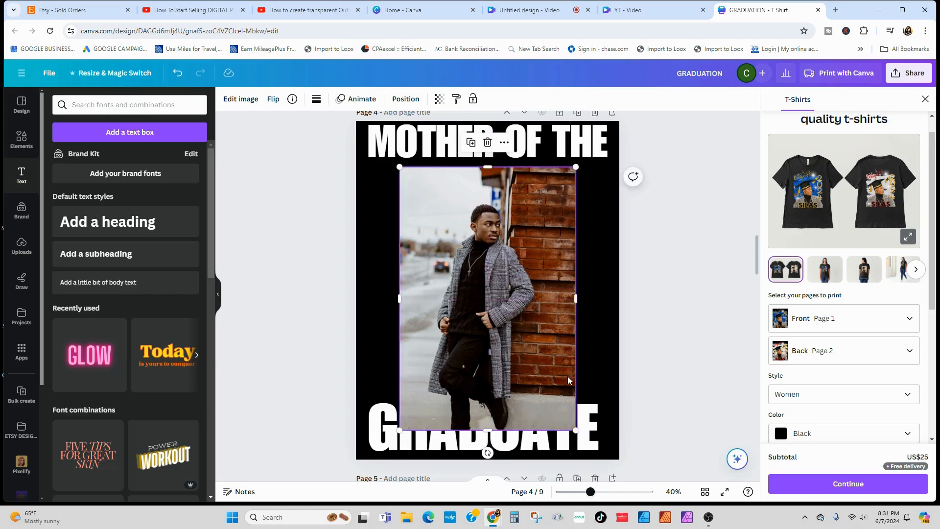
- Duplicate the "GRADUATE" heading and align the copy exactly over the original, in front of the duplicated photo
click(592, 417)
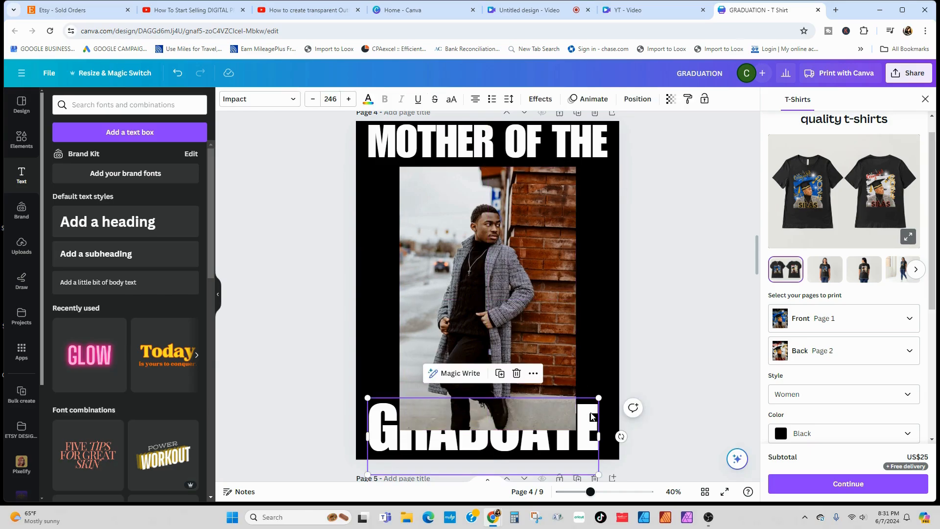
click(500, 373)
drag(502, 436, 498, 434)
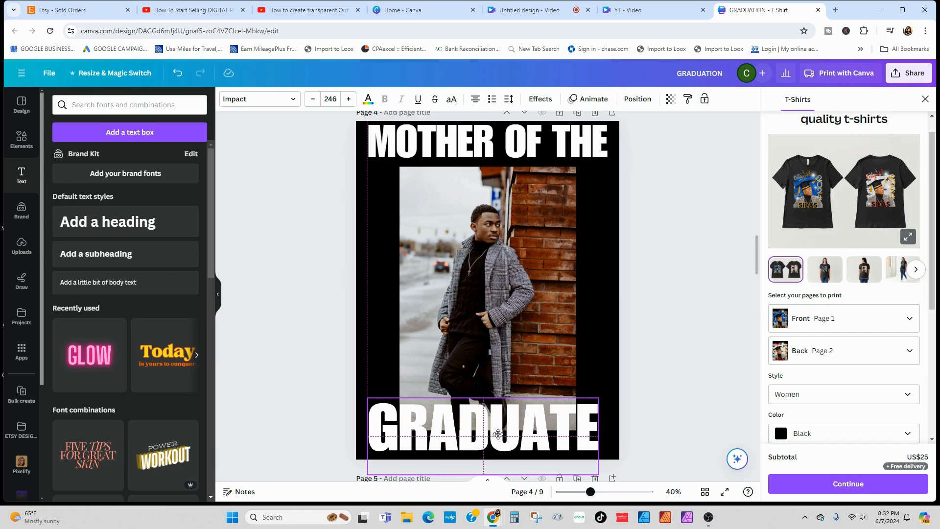
drag(499, 434, 499, 434)
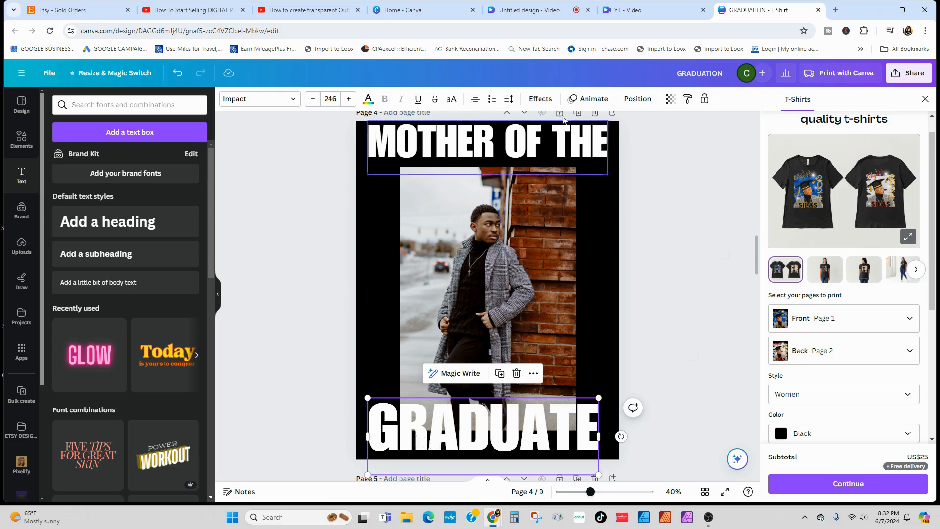
- Apply the Hollow effect to the "GRADUATE" copy with its thickness set to about 19
click(540, 100)
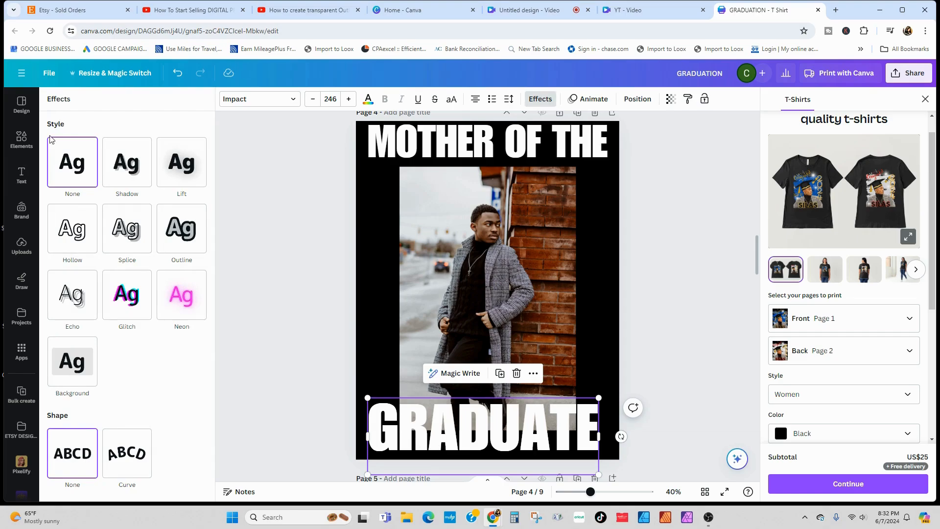
click(75, 233)
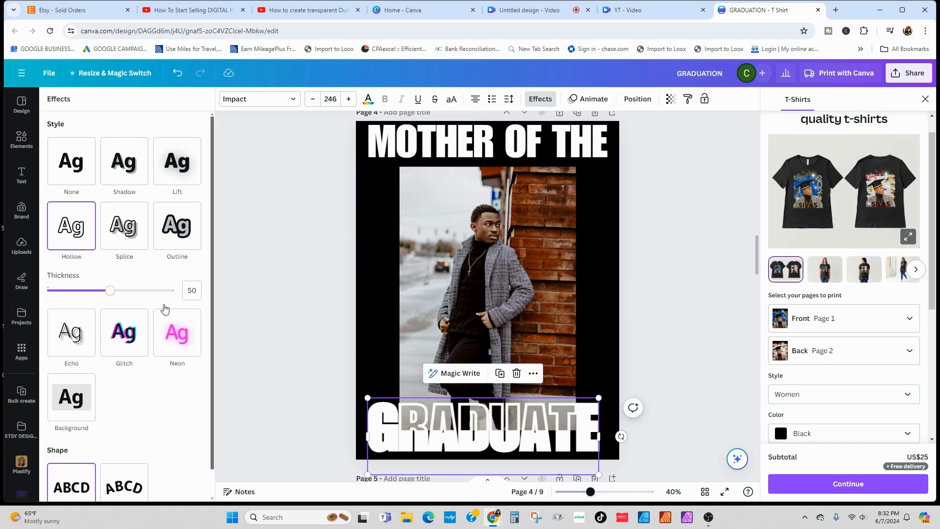
drag(109, 293, 69, 305)
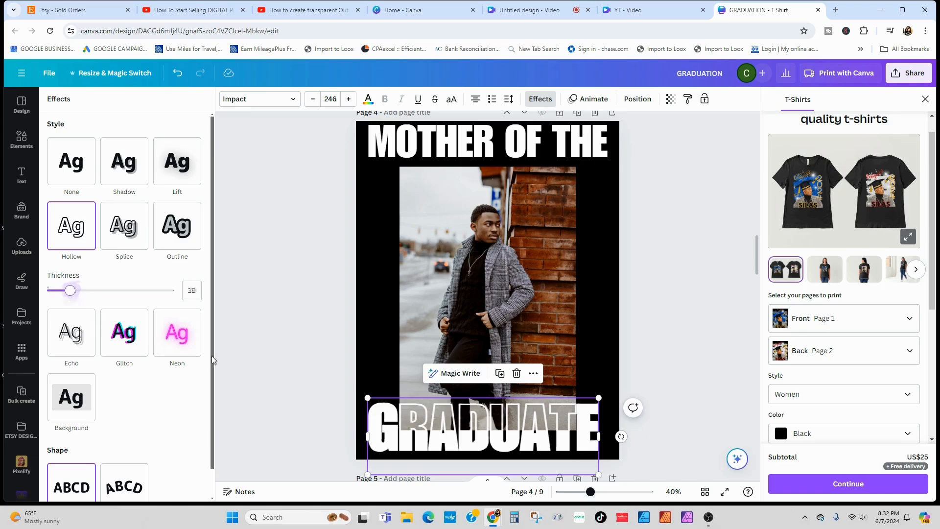
- Change the outline colour of the hollow "GRADUATE" copy to black
click(368, 102)
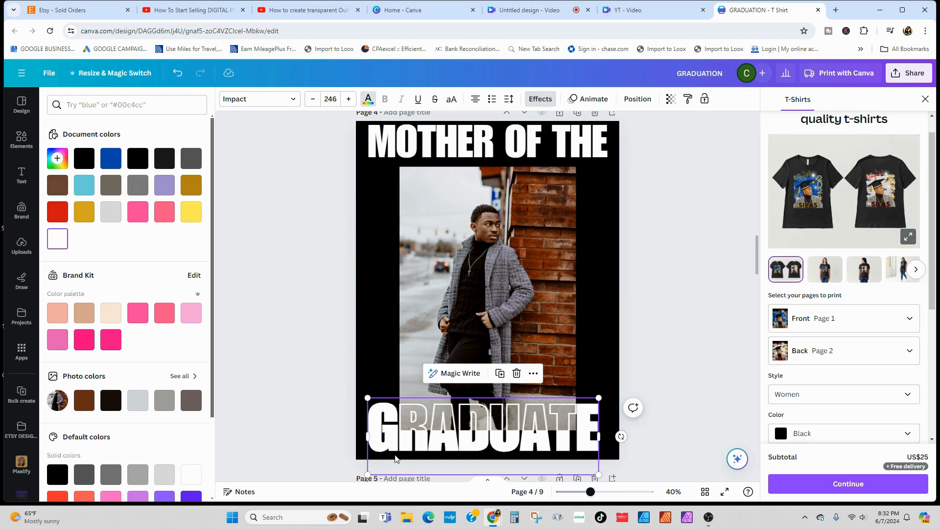
click(145, 163)
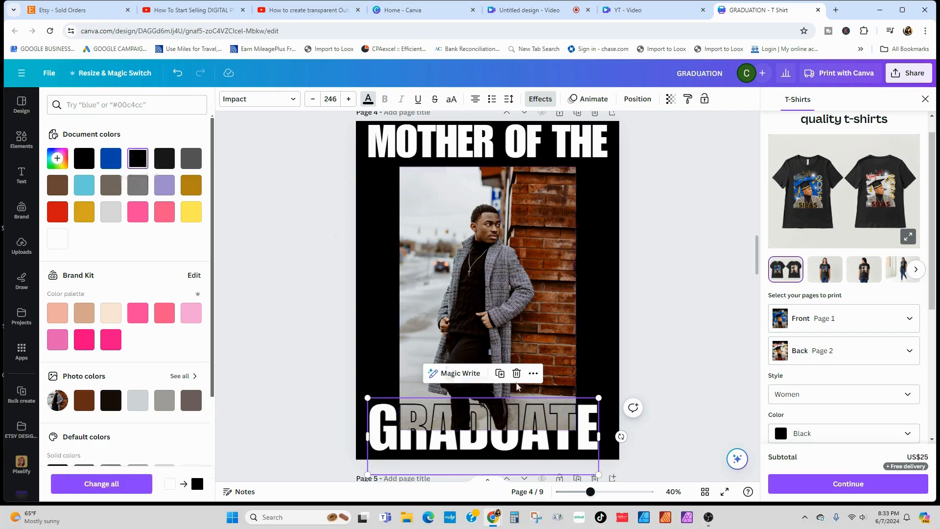
- Try a light grey page background, and restore the black one
click(598, 307)
click(227, 99)
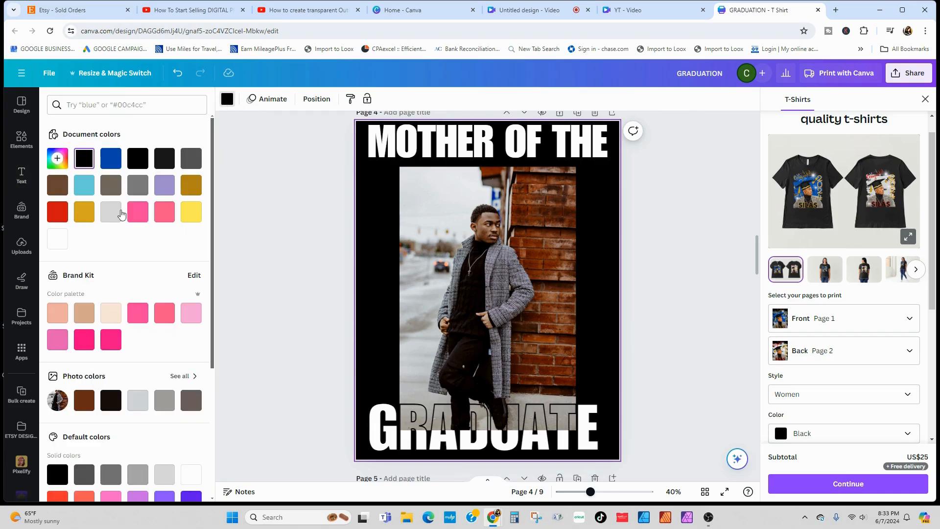
click(111, 220)
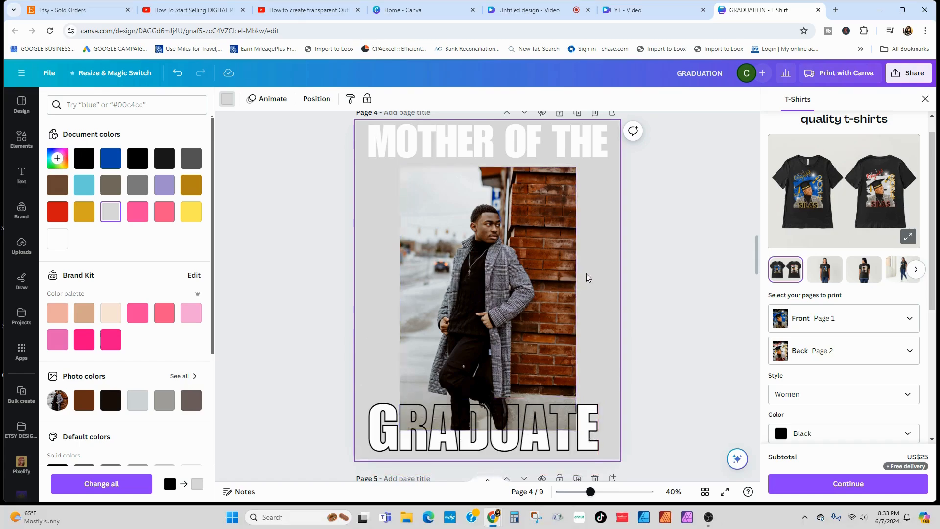
click(83, 160)
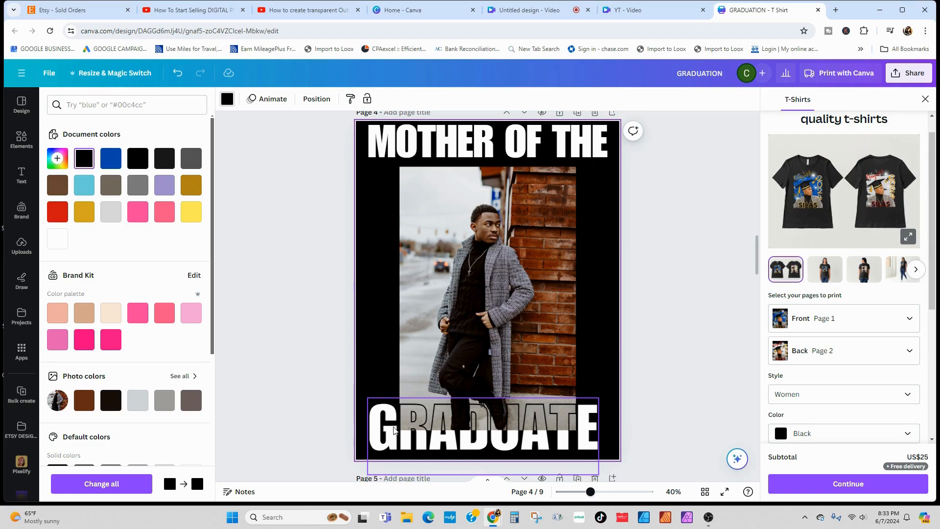
- Set the outline colour of the hollow "GRADUATE" copy to white
click(422, 431)
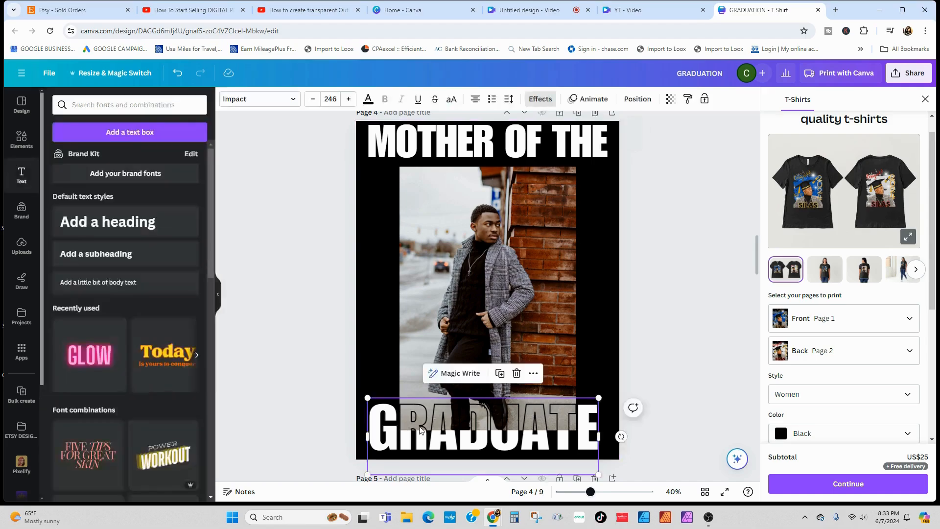
click(368, 100)
click(57, 242)
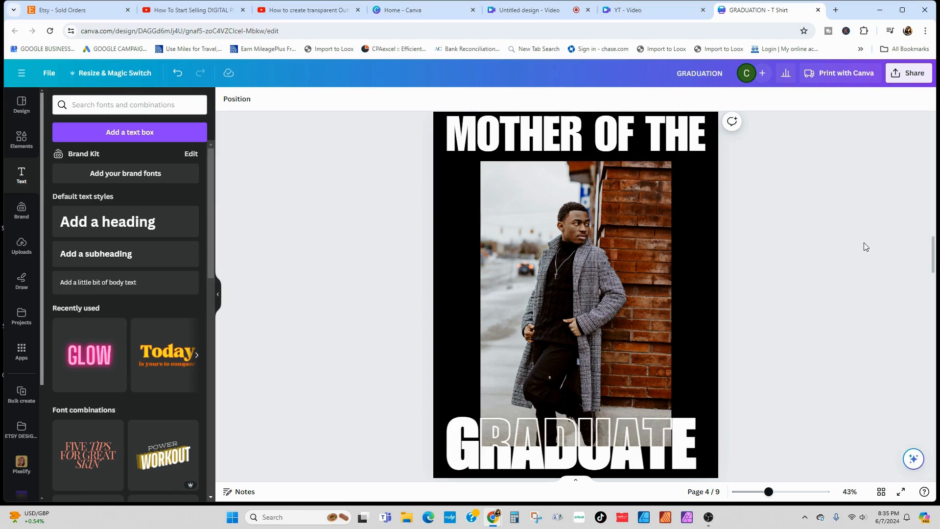
- Set up a PNG download of the design with a transparent background and the size multiplier at 3.125
click(911, 79)
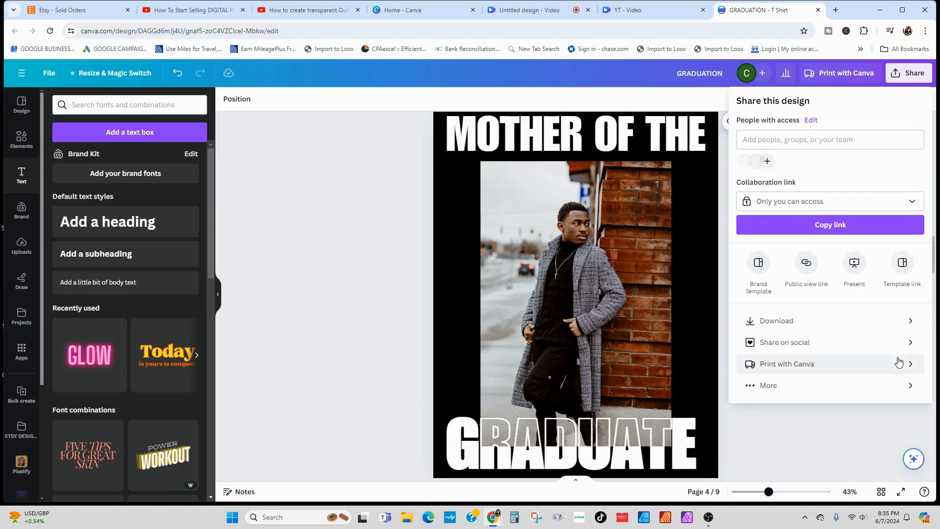
click(778, 321)
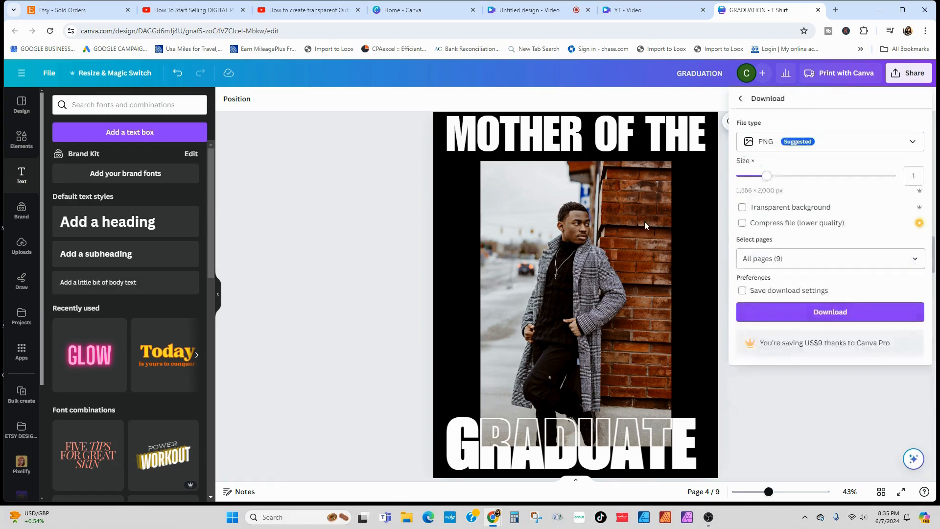
click(751, 209)
drag(767, 176, 921, 181)
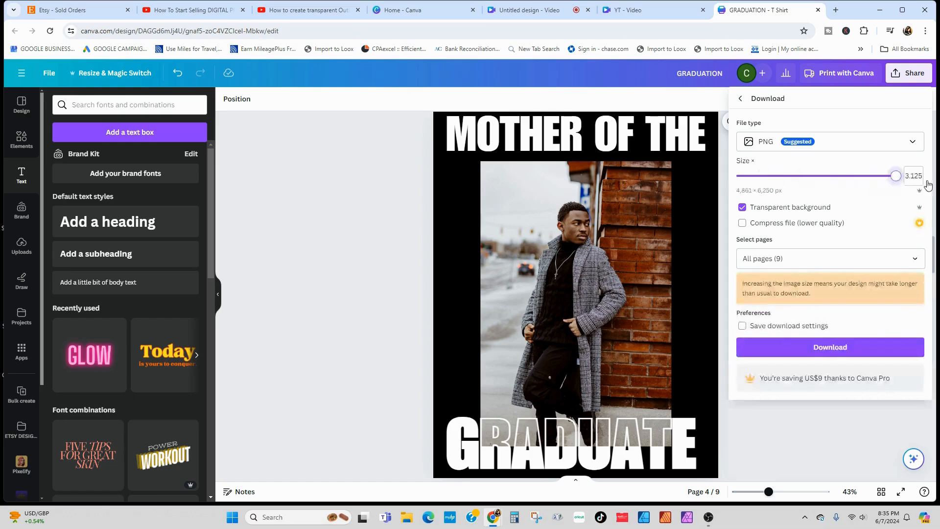
- Limit the export to the current page, page 4, and download it
click(792, 261)
click(773, 289)
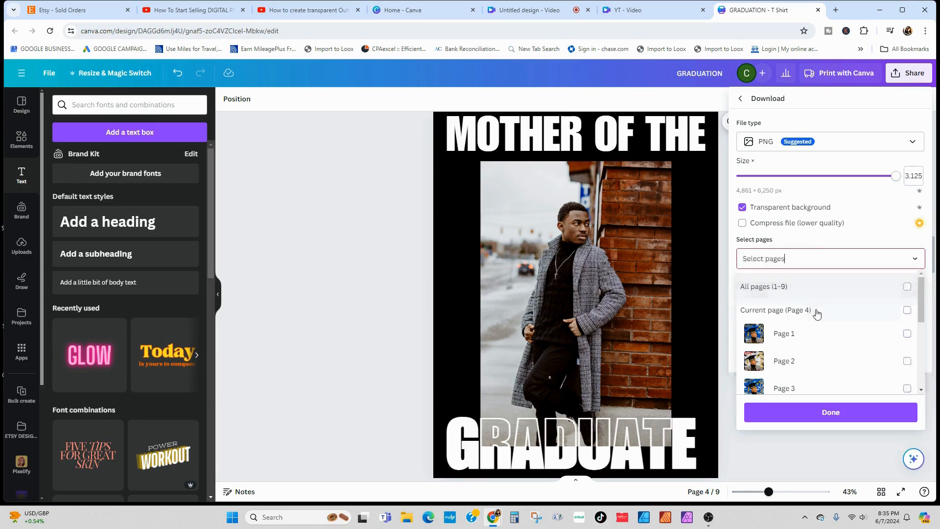
click(765, 312)
click(823, 413)
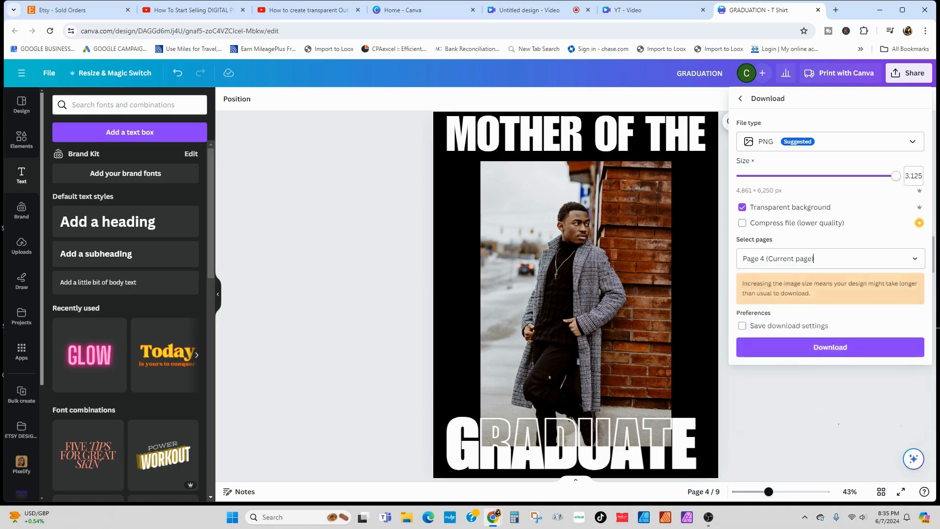
click(790, 349)
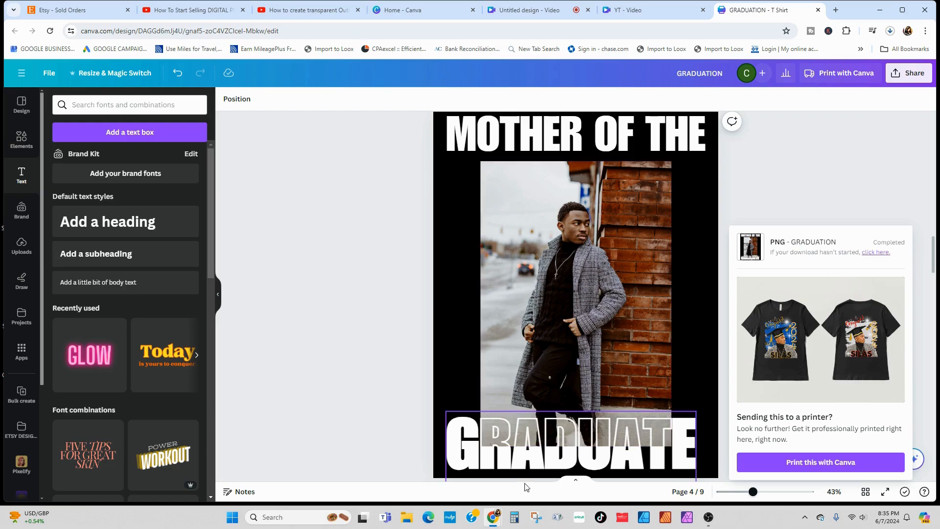
- Open the downloaded file "GRADUATION (7).png" in the image viewer and enlarge it to full screen to check the transparent result
click(891, 31)
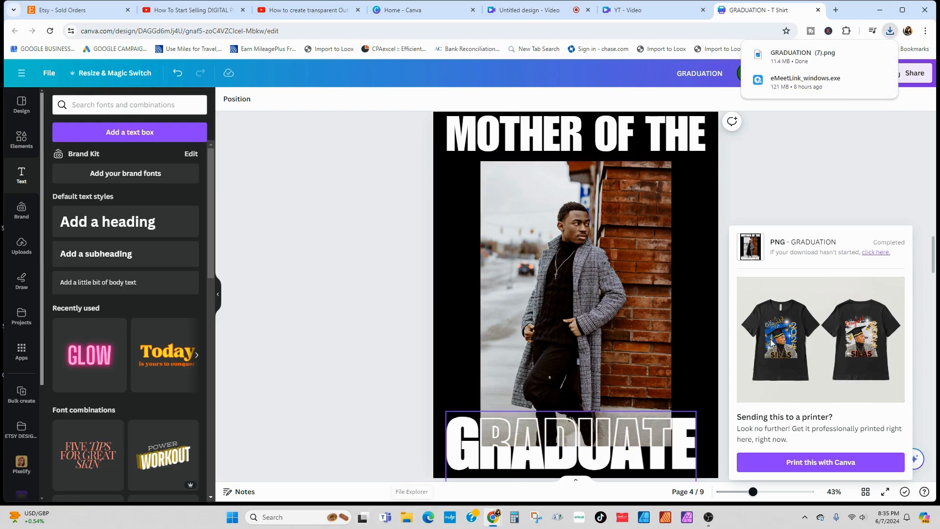
click(802, 58)
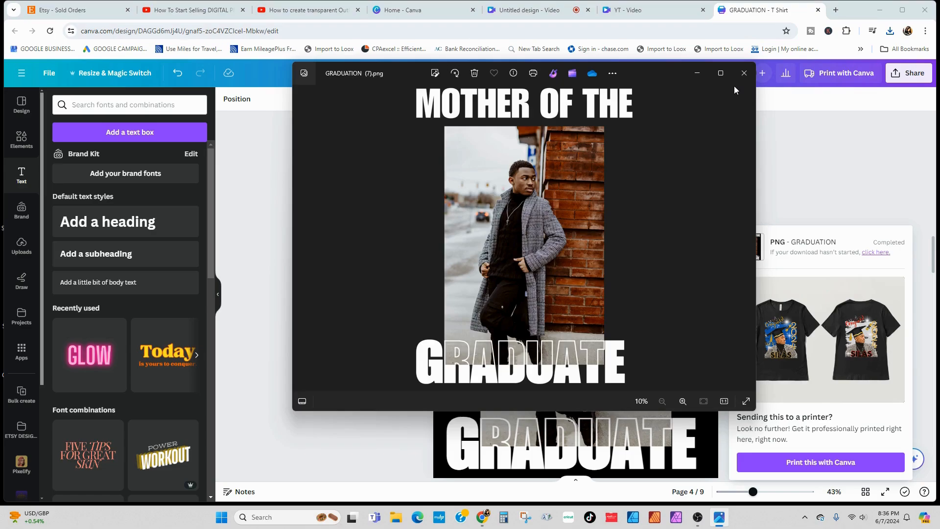
click(720, 73)
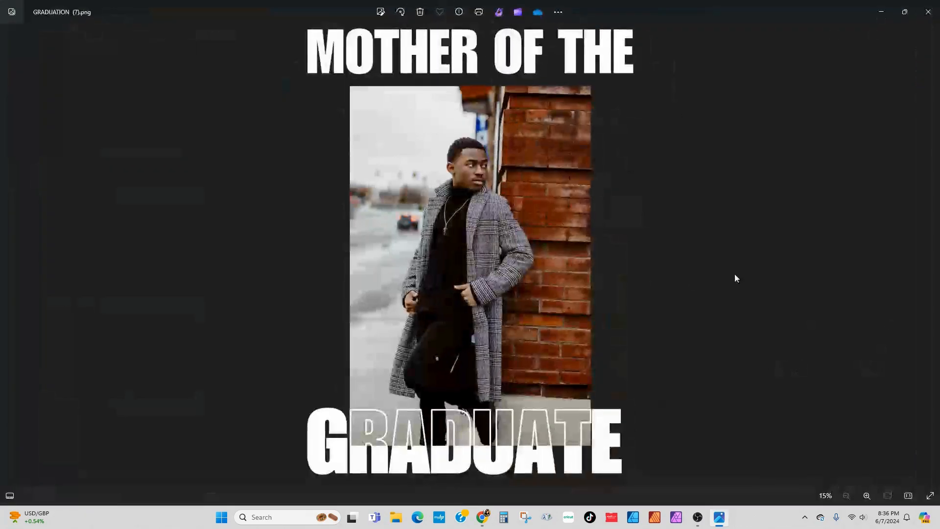